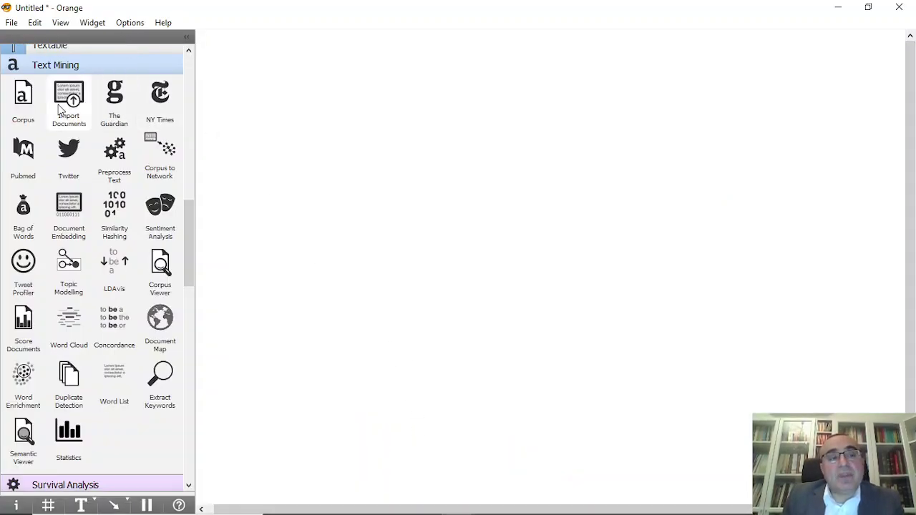
# - Drag a Corpus widget from Text Mining onto the canvas; its settings show andersen.tab
pyautogui.moveTo(23, 97); pyautogui.dragTo(270, 184)
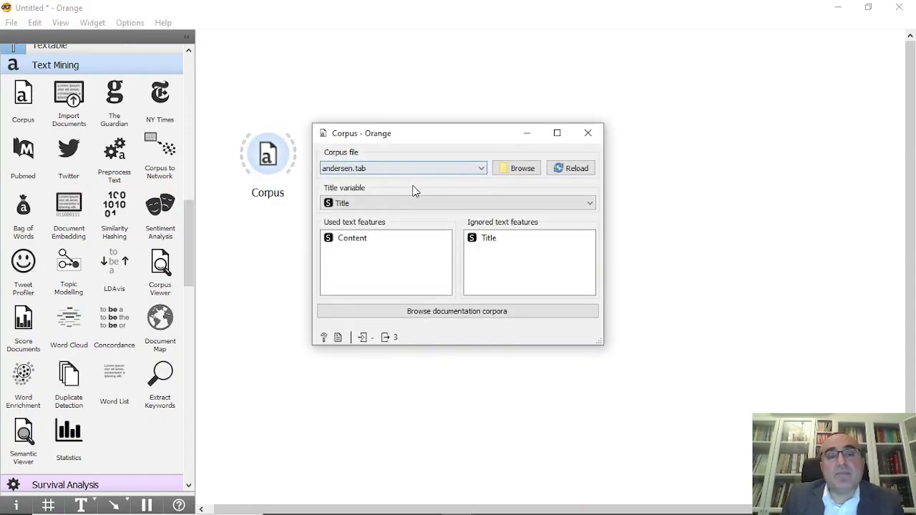
# - Load English_Short_Tweets.xlsx from OrangeDatamining > SentimentAnalysis dataset as the corpus, then close the settings
pyautogui.click(516, 170)
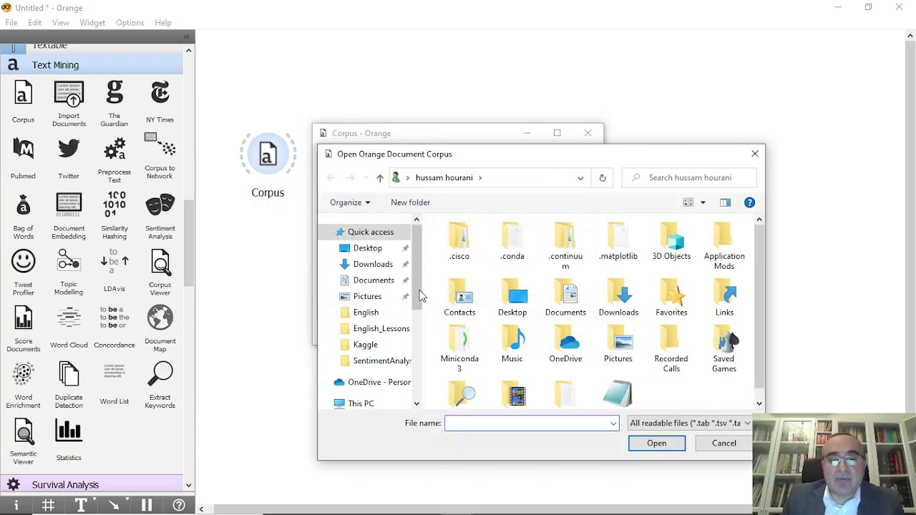
pyautogui.click(382, 329)
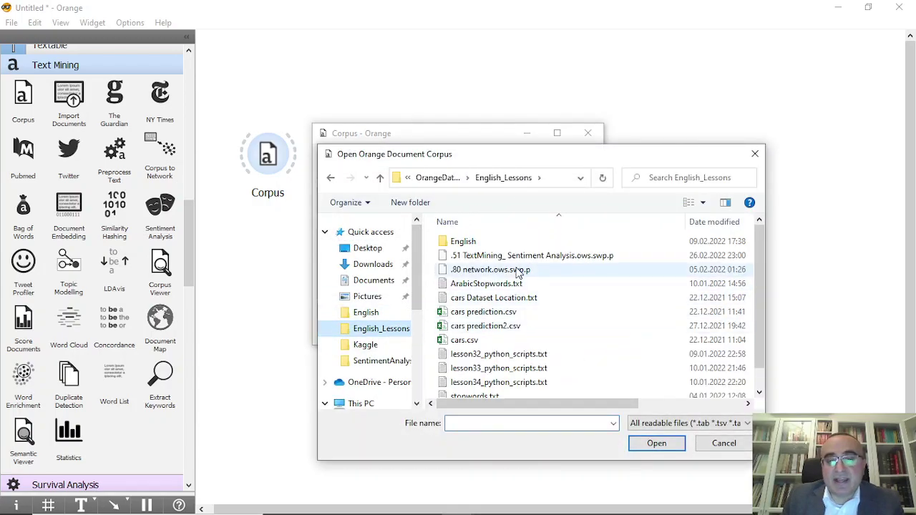
pyautogui.click(437, 179)
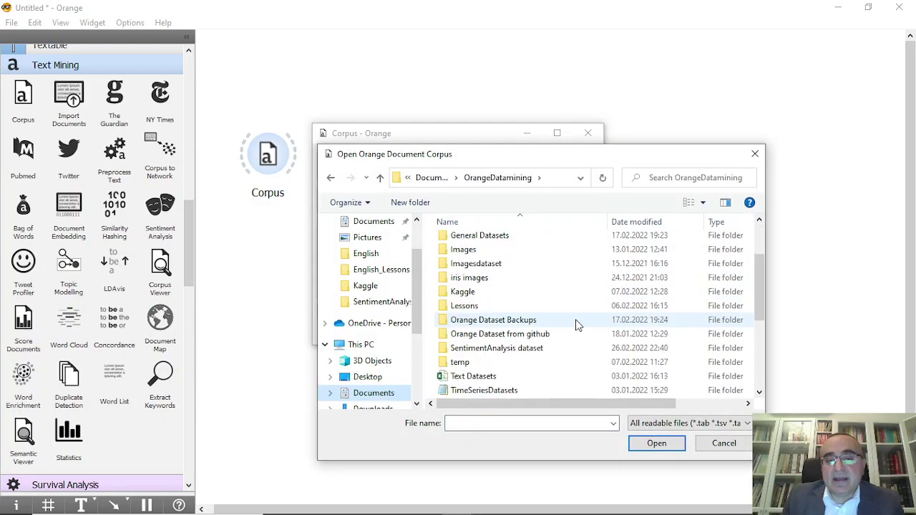
pyautogui.scroll(-3, 578, 326)
pyautogui.scroll(1, 475, 350)
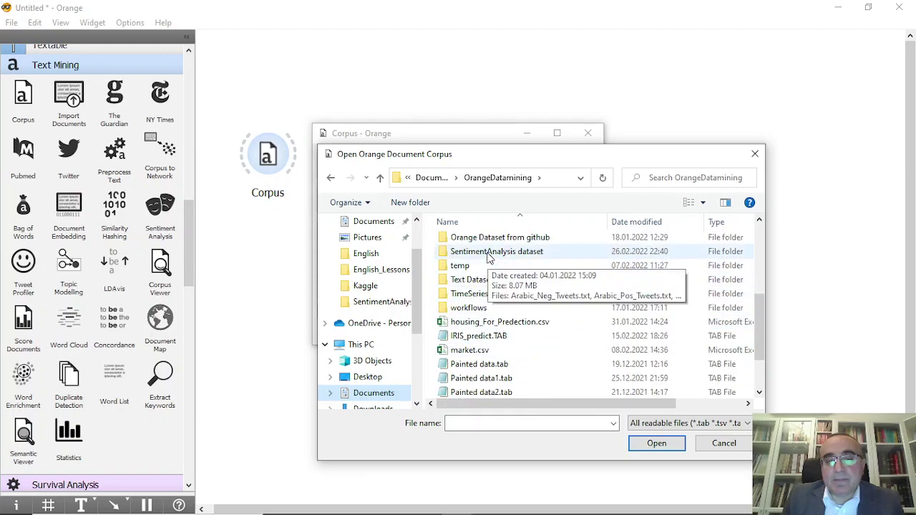
pyautogui.doubleClick(488, 254)
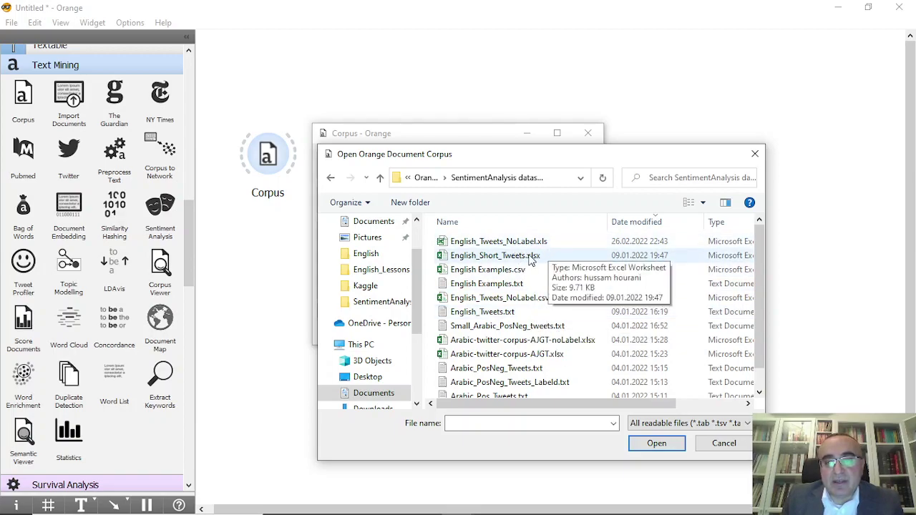
pyautogui.click(468, 259)
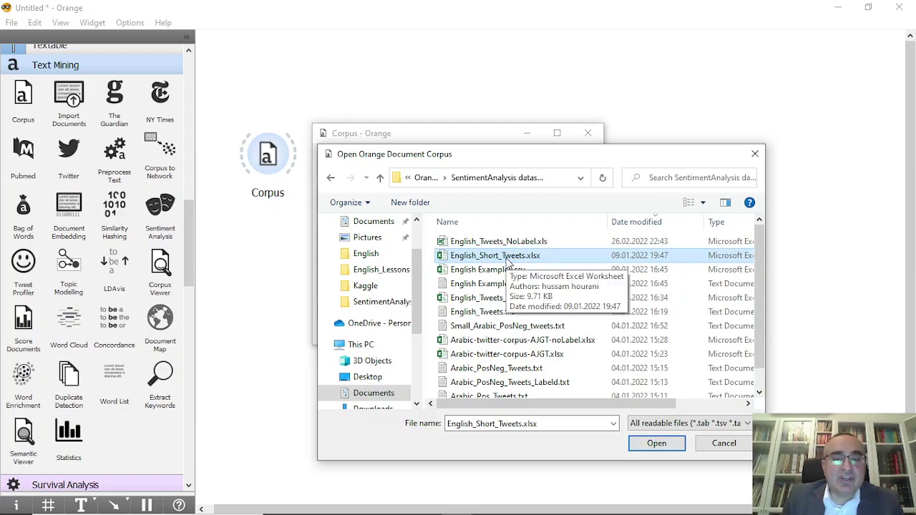
pyautogui.doubleClick(508, 264)
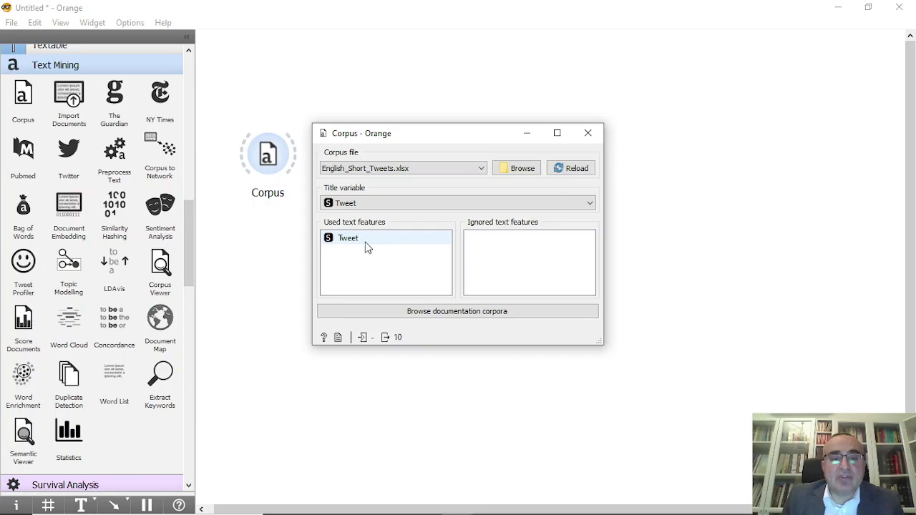
pyautogui.click(589, 134)
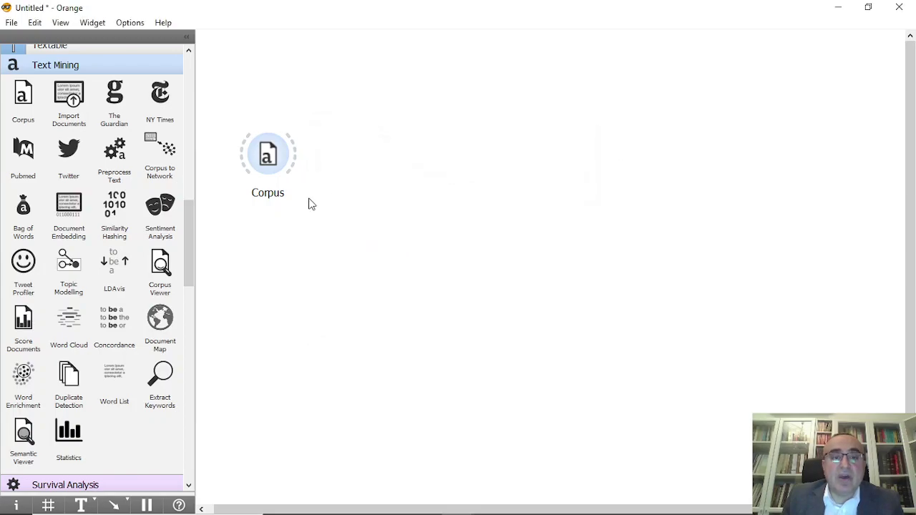
pyautogui.moveTo(379, 510)
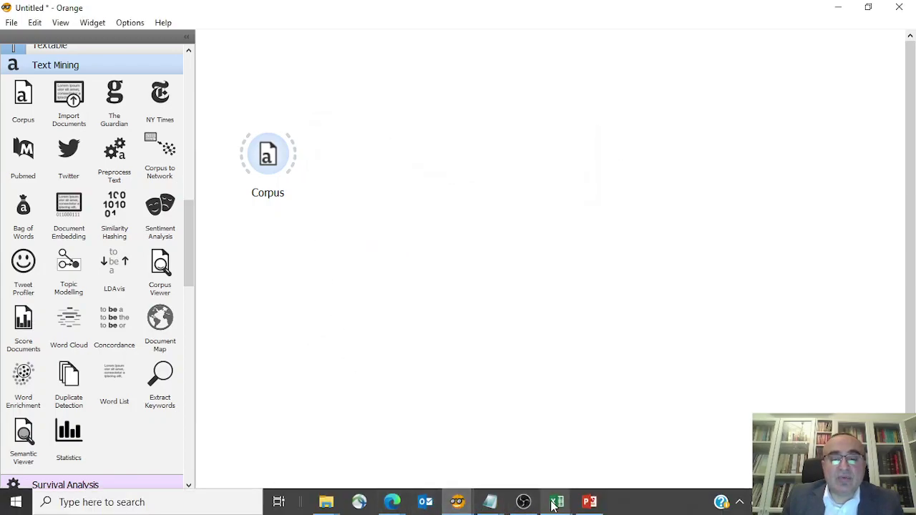
pyautogui.moveTo(556, 504)
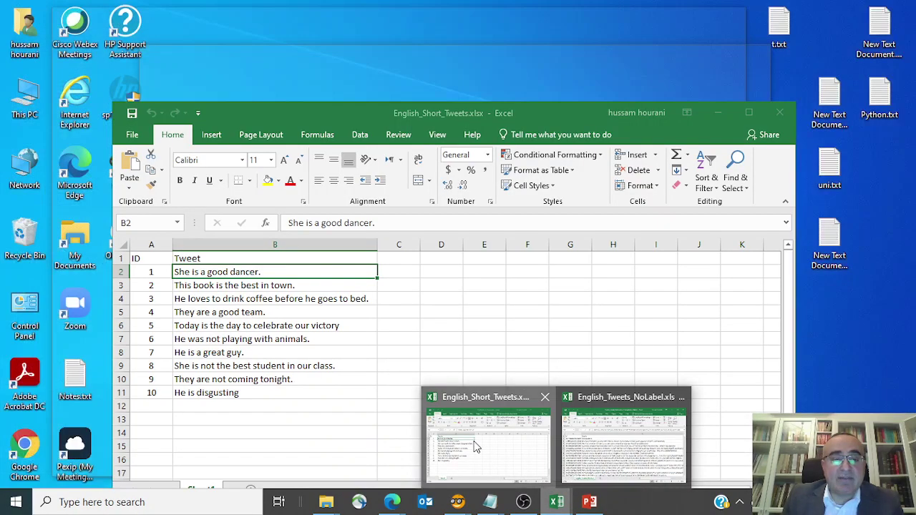
pyautogui.click(476, 445)
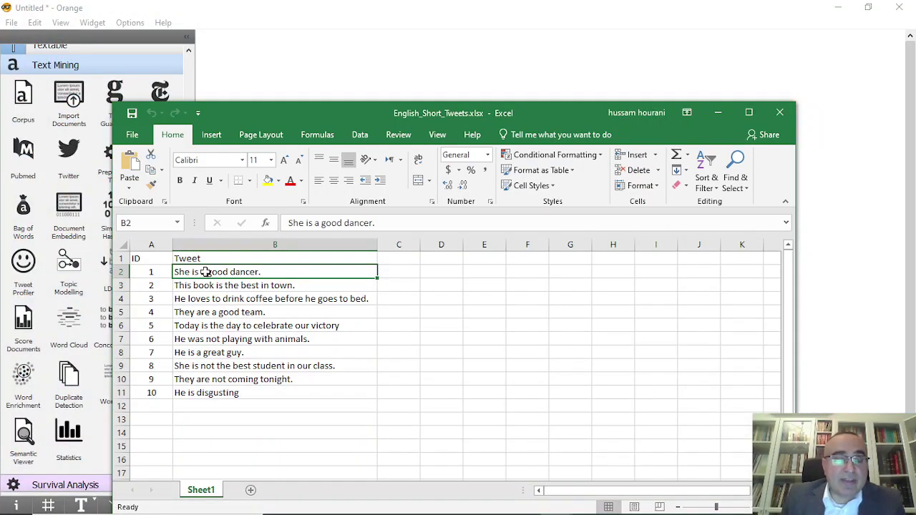
pyautogui.moveTo(204, 272); pyautogui.dragTo(215, 406)
pyautogui.click(265, 421)
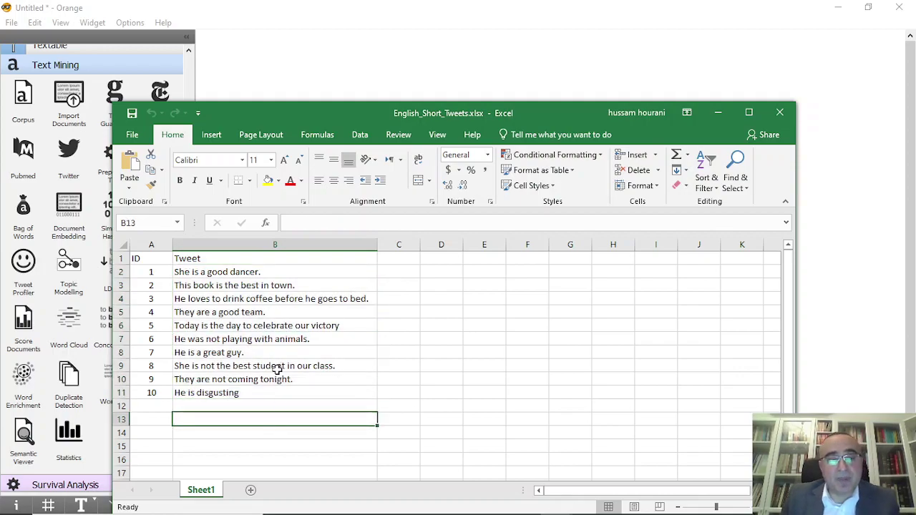
pyautogui.click(194, 274)
pyautogui.click(147, 272)
pyautogui.click(188, 273)
pyautogui.click(154, 285)
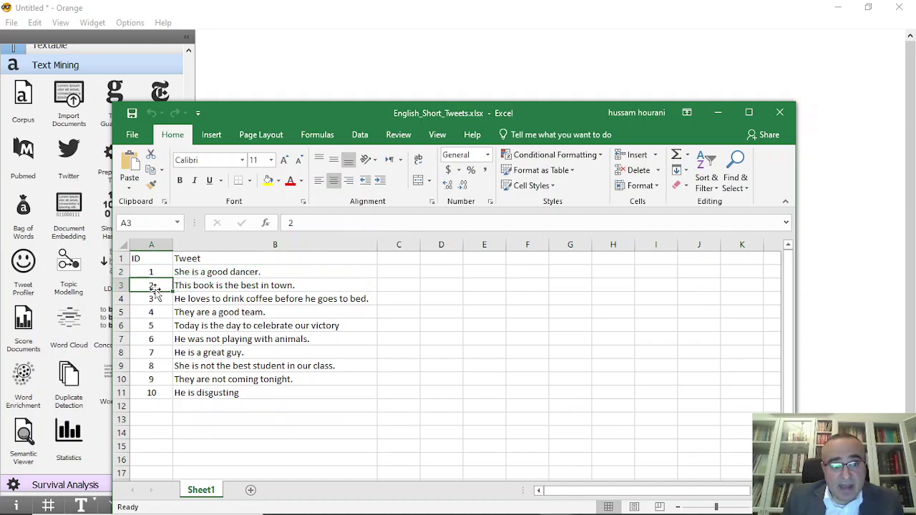
pyautogui.click(195, 286)
pyautogui.click(187, 274)
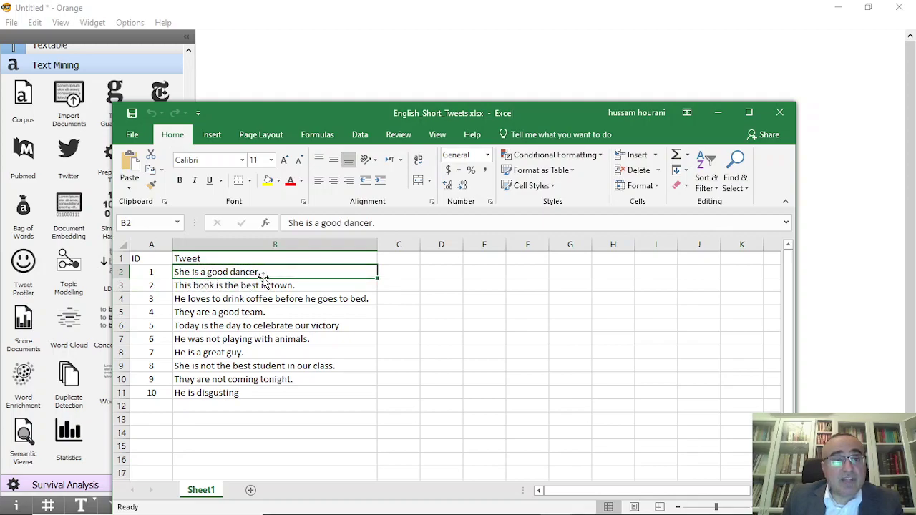
pyautogui.click(234, 288)
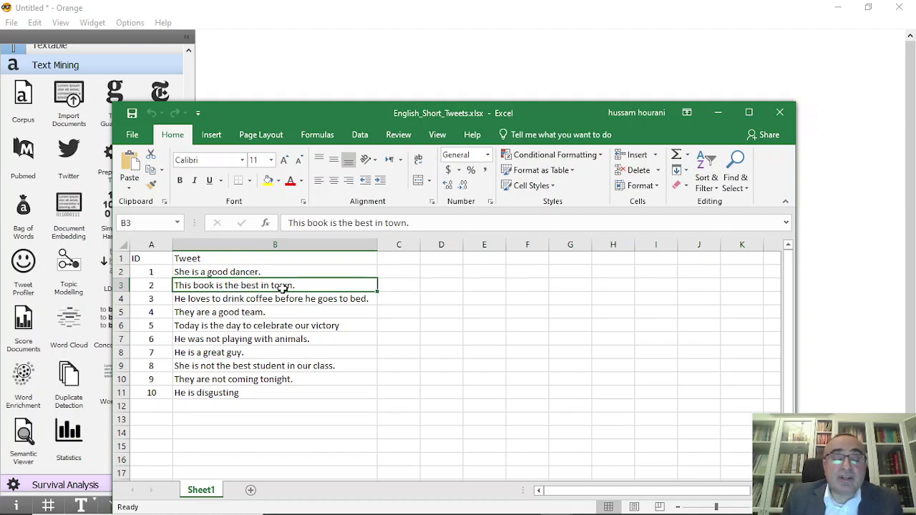
pyautogui.click(254, 274)
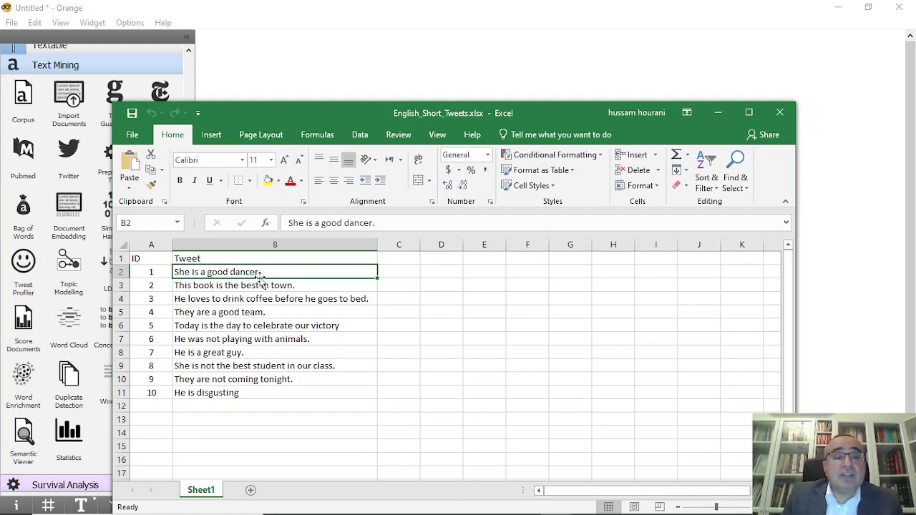
pyautogui.click(222, 393)
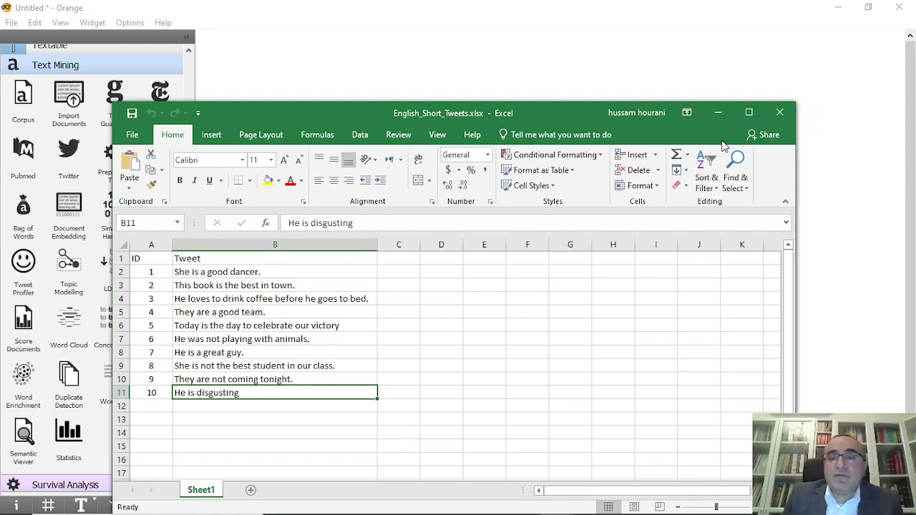
pyautogui.click(718, 114)
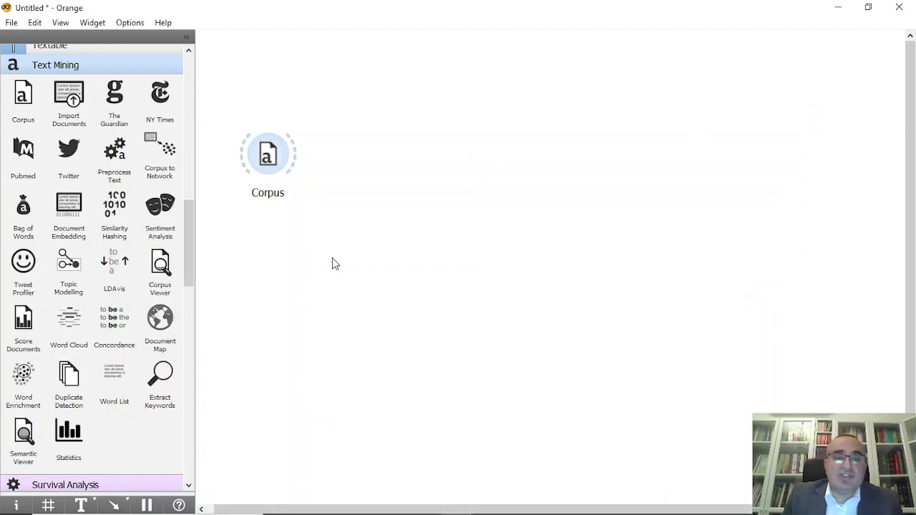
# - Check the Corpus file, then pull a link from its output to list attachable widgets
pyautogui.doubleClick(271, 157)
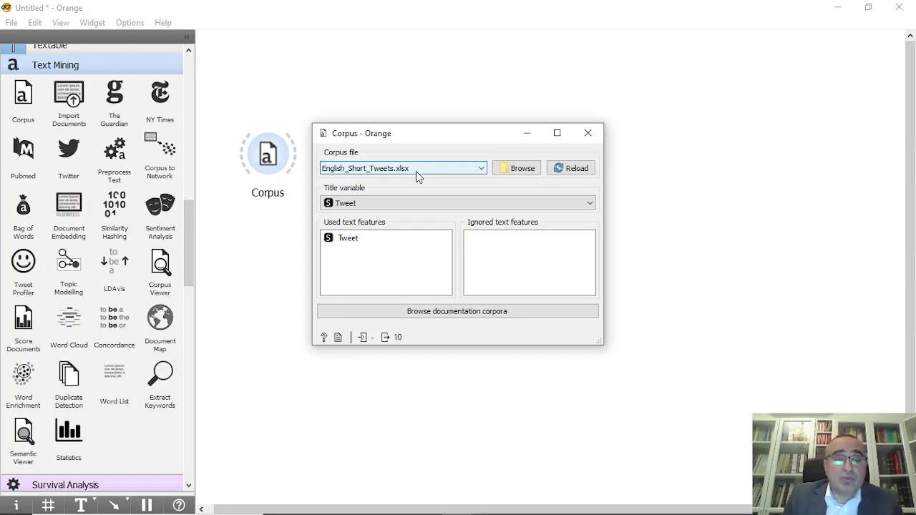
pyautogui.click(588, 134)
pyautogui.moveTo(293, 155); pyautogui.dragTo(343, 101)
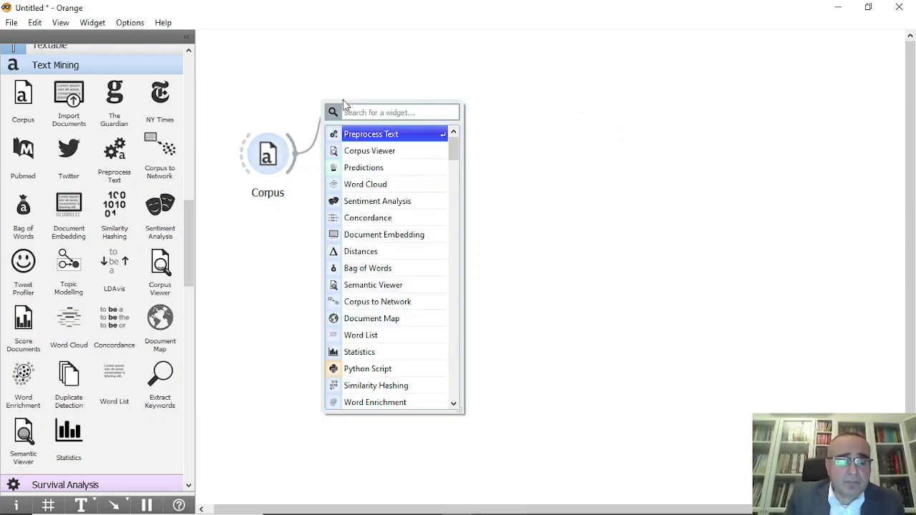
# - Link a Corpus Viewer to Corpus via the 'cor' search and browse the ten tweets
pyautogui.write('corr')
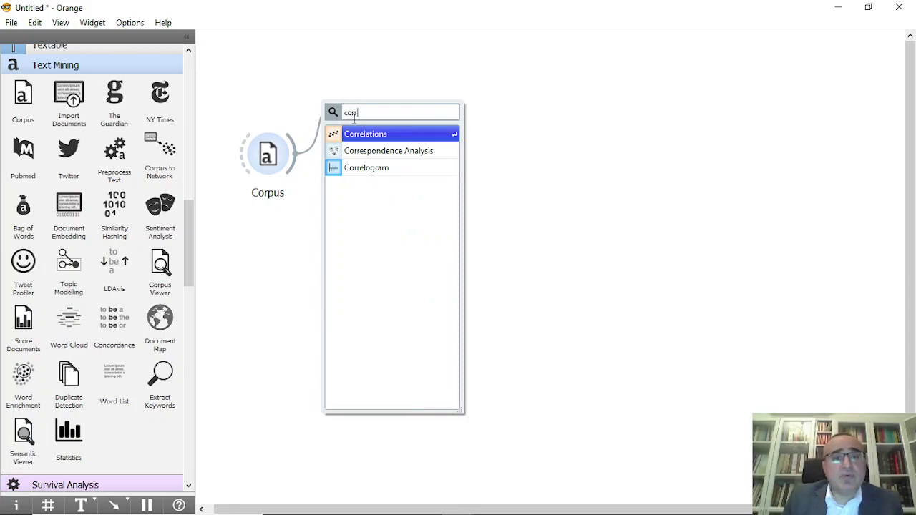
pyautogui.press('BackSpace')
pyautogui.click(387, 135)
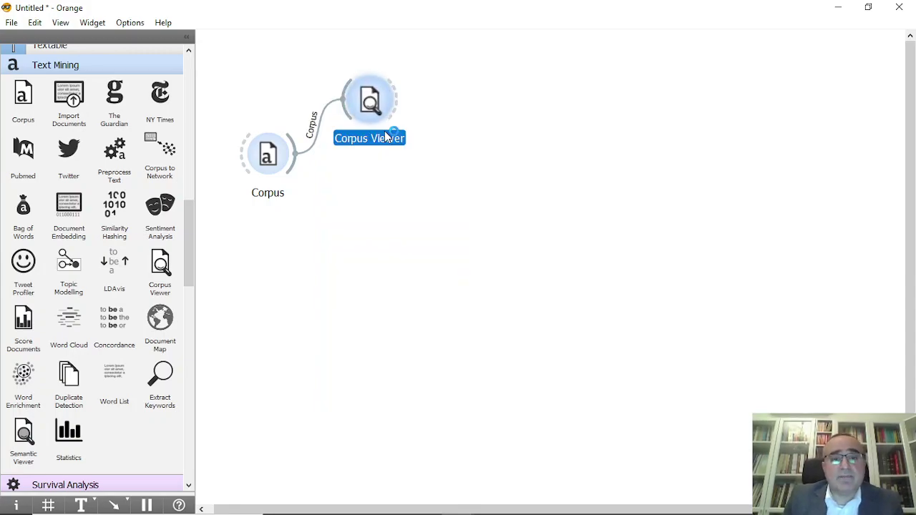
pyautogui.doubleClick(392, 119)
pyautogui.moveTo(392, 118); pyautogui.dragTo(453, 202)
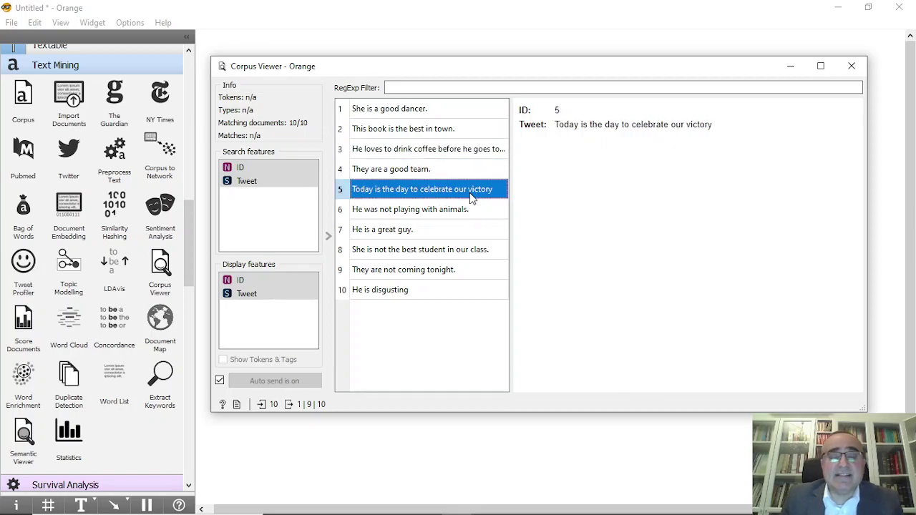
pyautogui.press('Escape')
pyautogui.moveTo(293, 174); pyautogui.dragTo(382, 176)
# - Add a Sentiment Analysis widget linked to Corpus and rearrange it and Corpus Viewer
pyautogui.write('se')
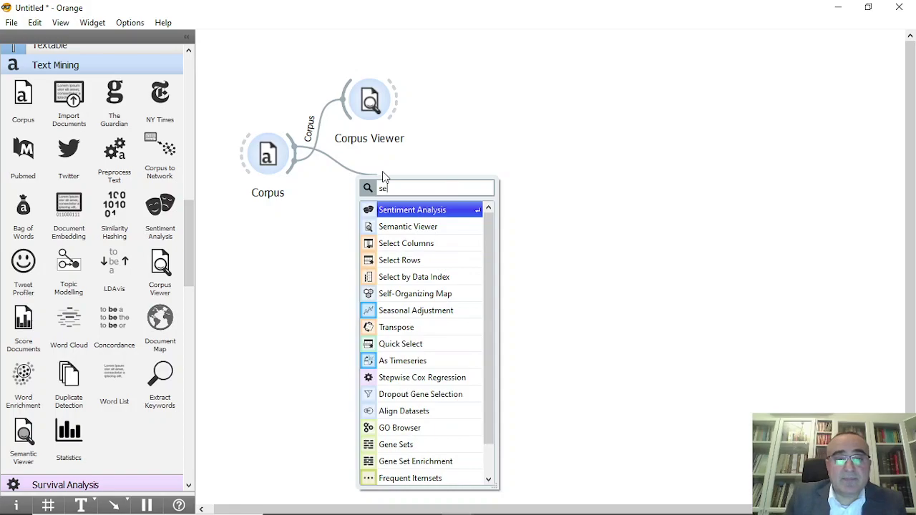
pyautogui.click(433, 215)
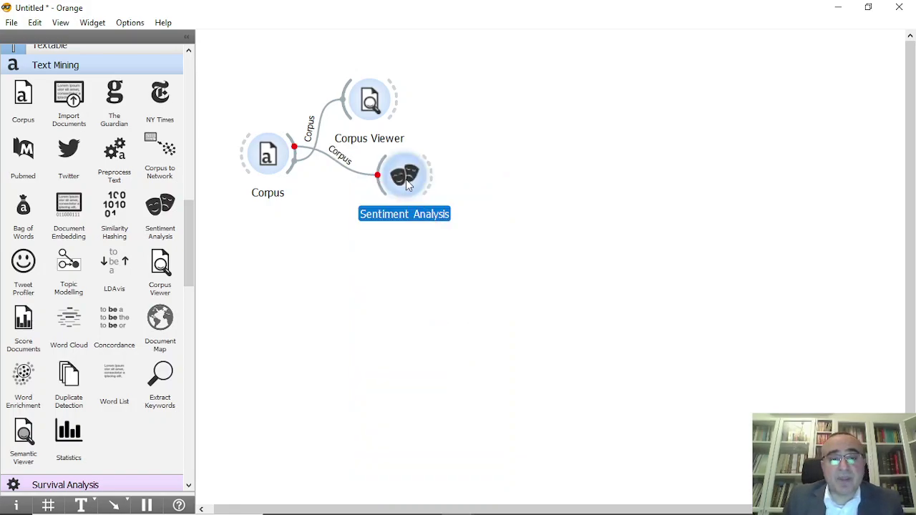
pyautogui.moveTo(391, 97); pyautogui.dragTo(432, 78)
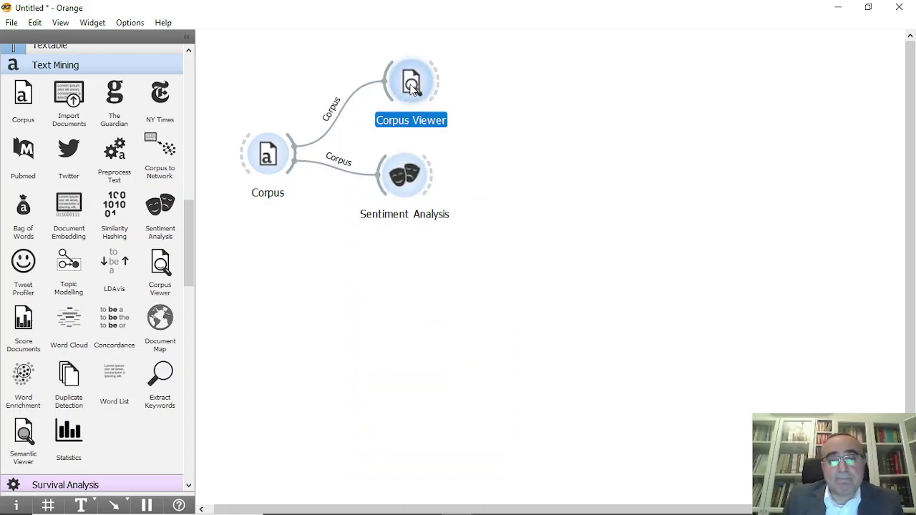
pyautogui.moveTo(409, 179); pyautogui.dragTo(421, 179)
# - Set the Sentiment Analysis method to Vader after briefly trying Multilingual
pyautogui.doubleClick(421, 179)
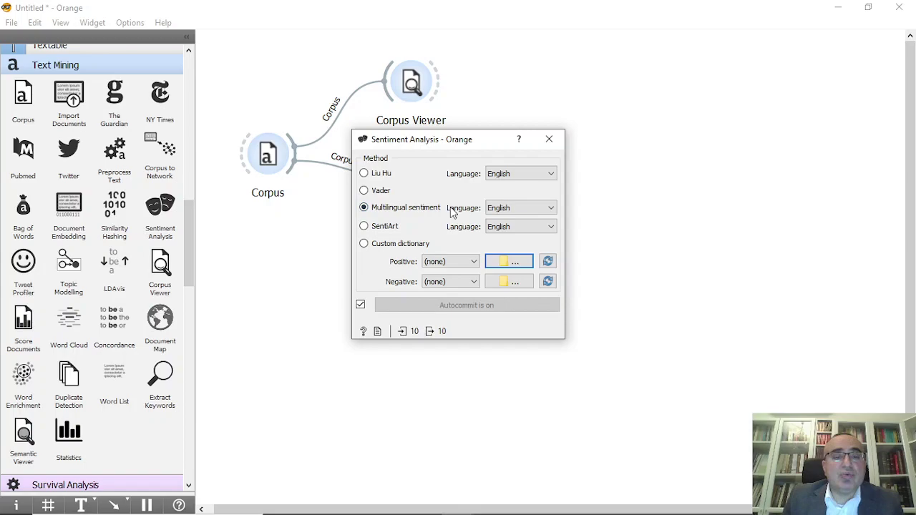
pyautogui.click(365, 191)
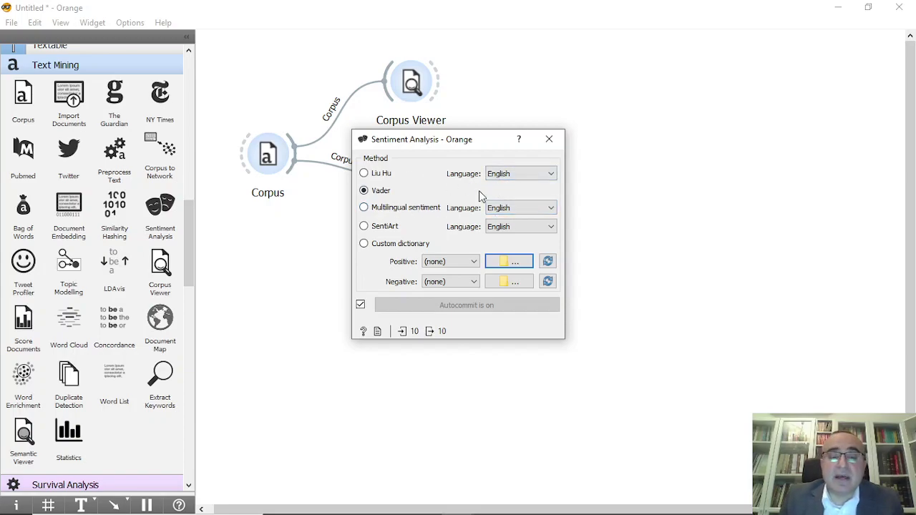
pyautogui.click(370, 211)
pyautogui.click(375, 194)
pyautogui.click(549, 139)
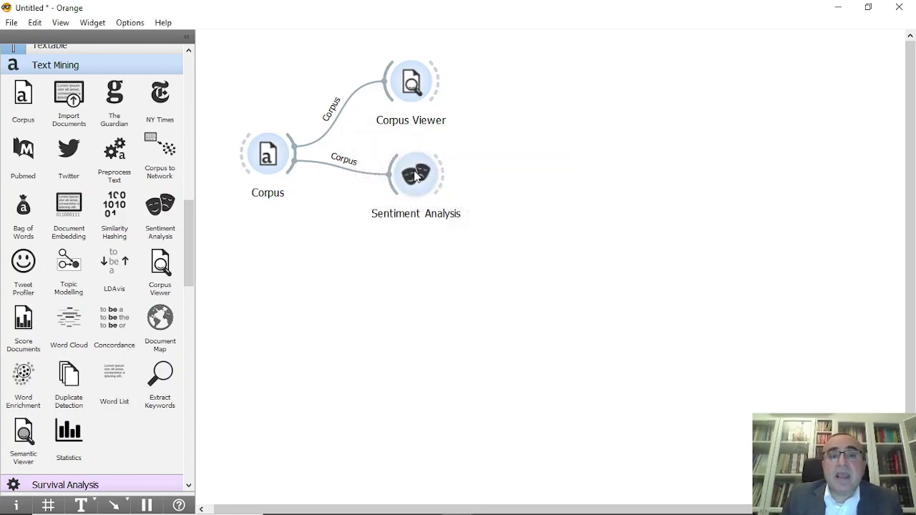
pyautogui.doubleClick(419, 179)
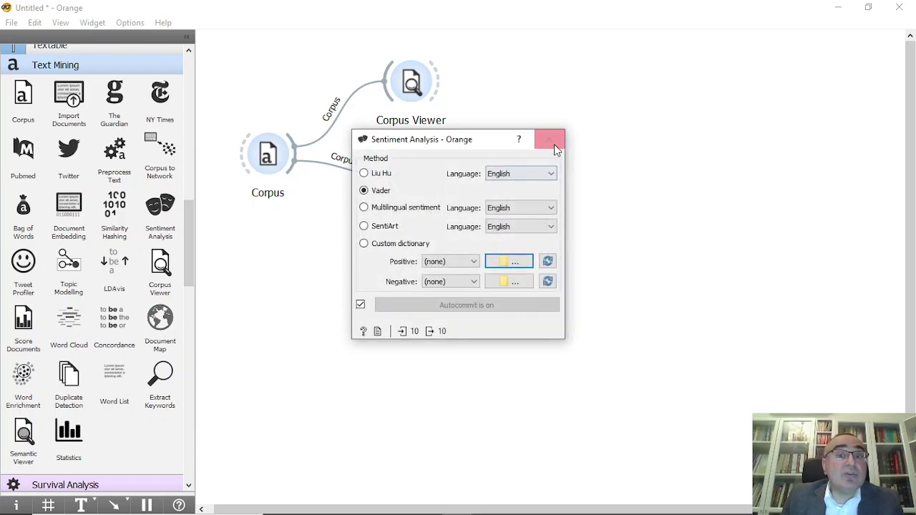
pyautogui.click(554, 145)
# - Attach a Data Table to Sentiment Analysis and widen its Tweet column to show full texts
pyautogui.moveTo(444, 174); pyautogui.dragTo(557, 123)
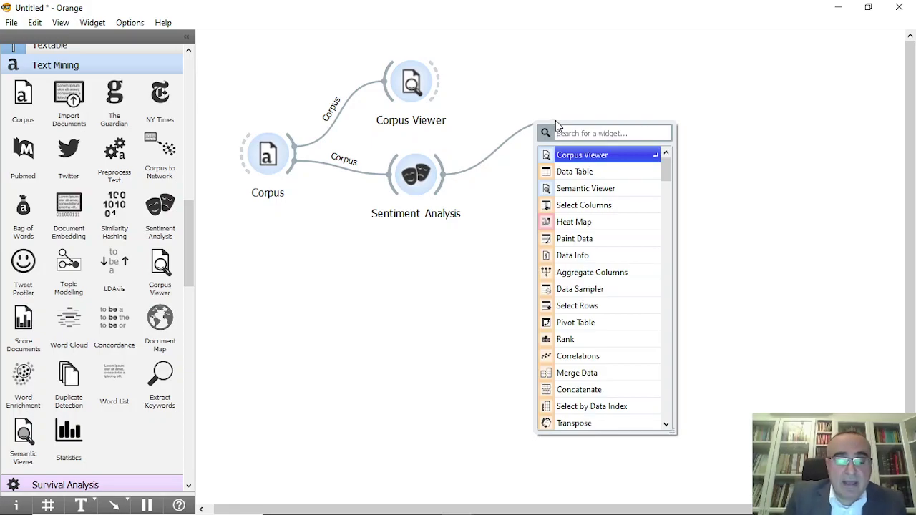
pyautogui.write('data')
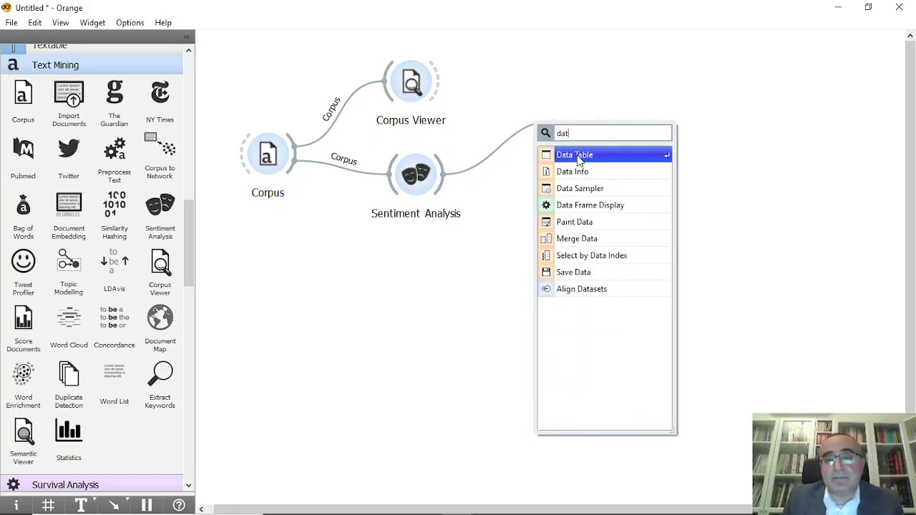
pyautogui.click(579, 154)
pyautogui.doubleClick(582, 123)
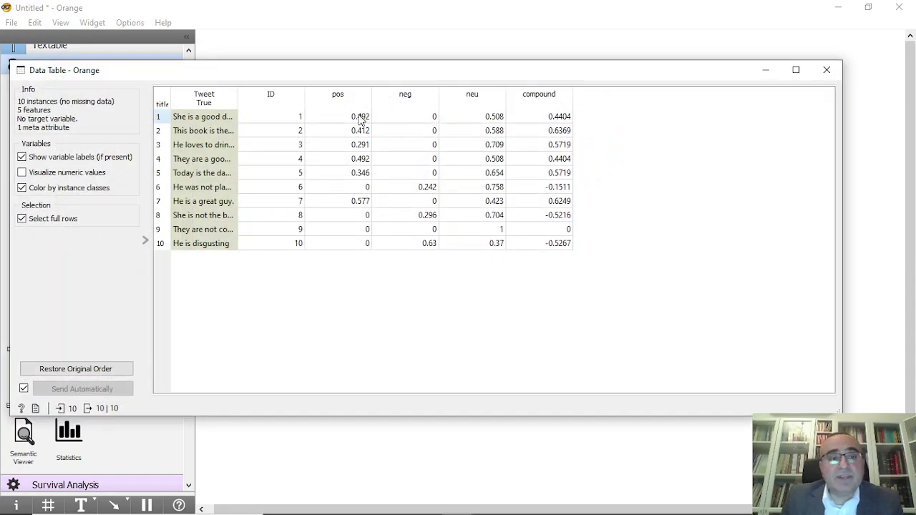
pyautogui.moveTo(237, 88); pyautogui.dragTo(391, 102)
pyautogui.click(228, 120)
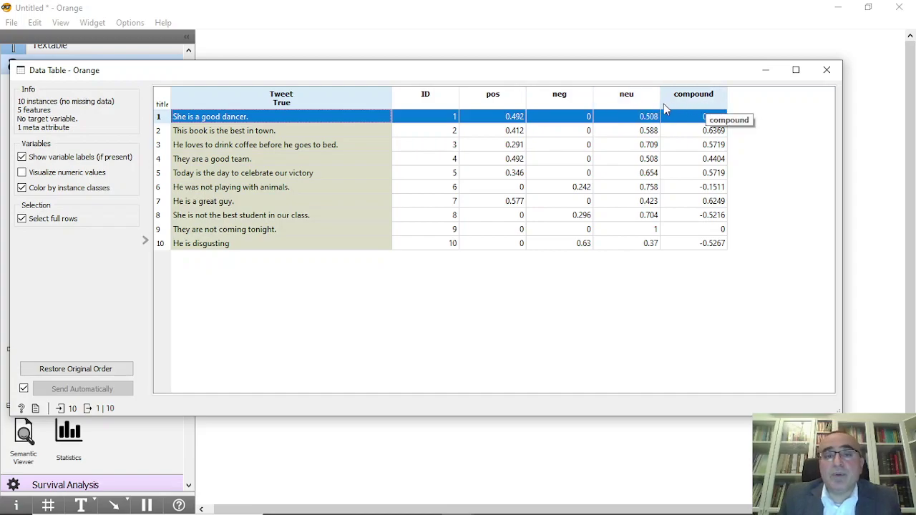
# - Sort the tweets by pos descending, then by neg descending, spotting 'He is disgusting'
pyautogui.click(502, 99)
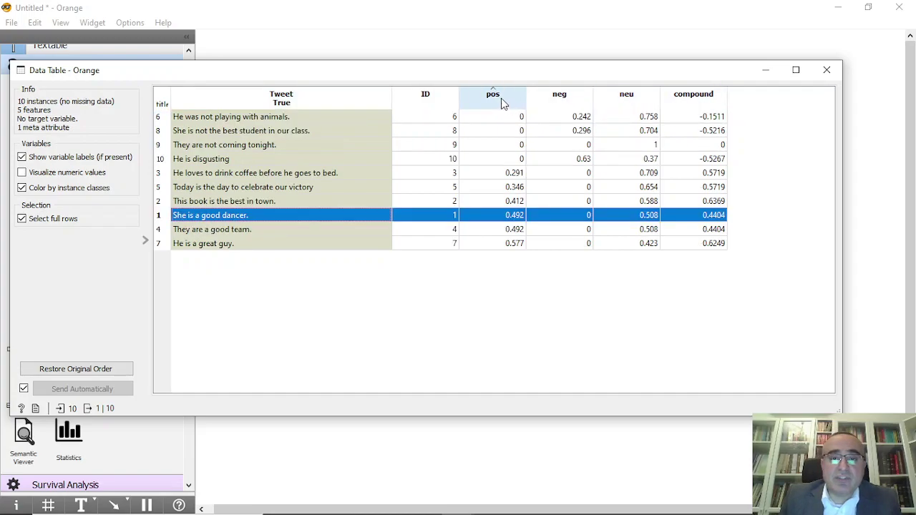
pyautogui.click(502, 103)
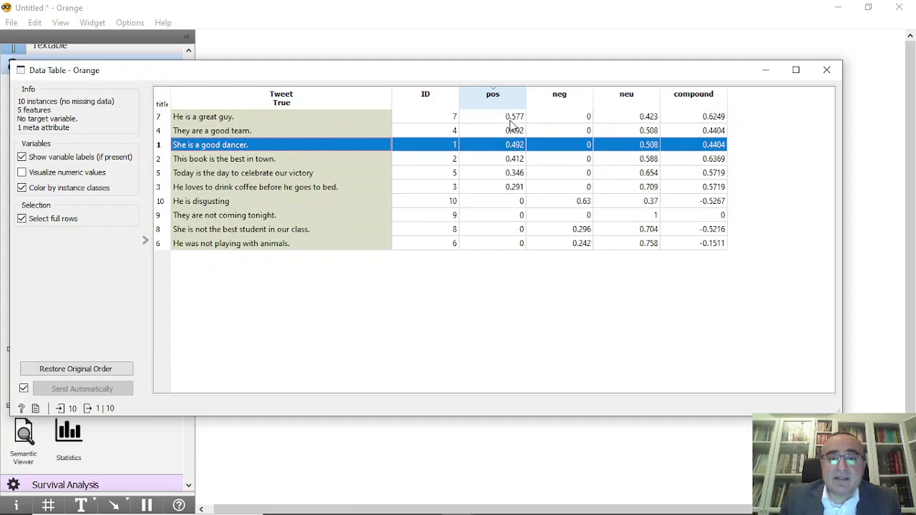
pyautogui.click(511, 118)
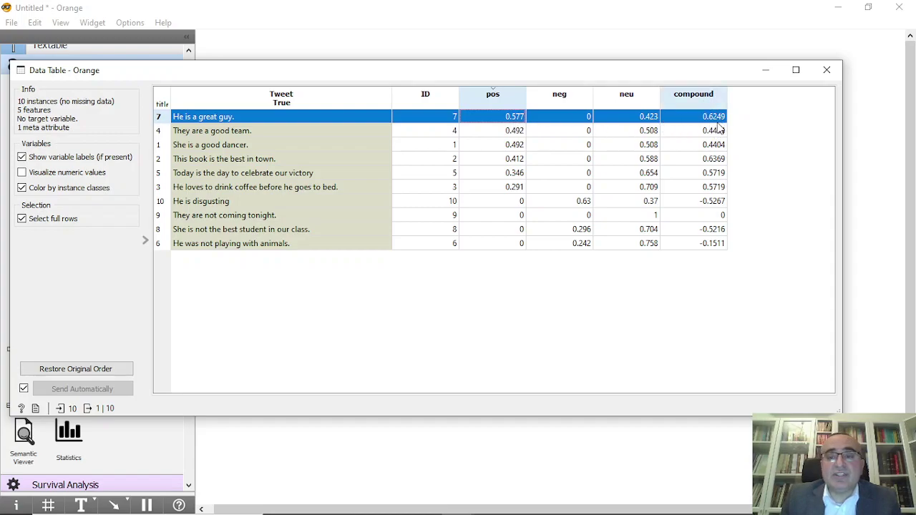
pyautogui.click(564, 101)
pyautogui.click(564, 101)
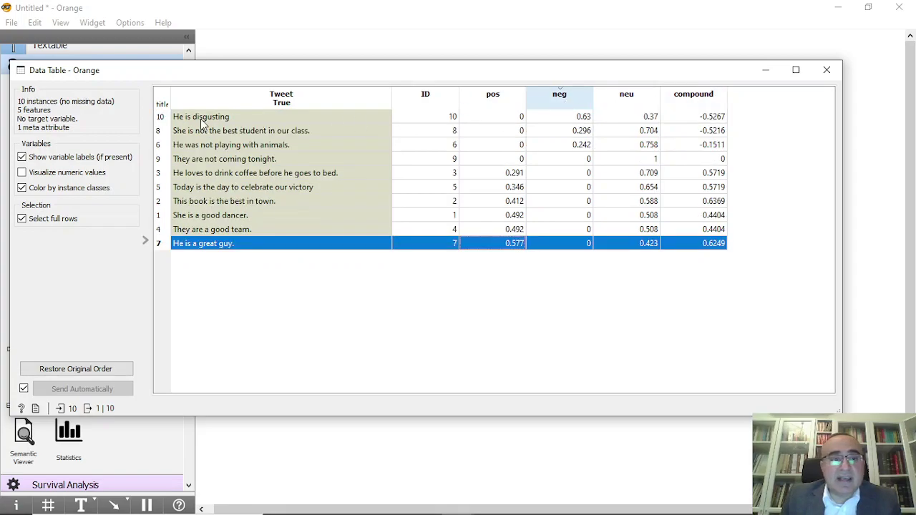
pyautogui.click(239, 119)
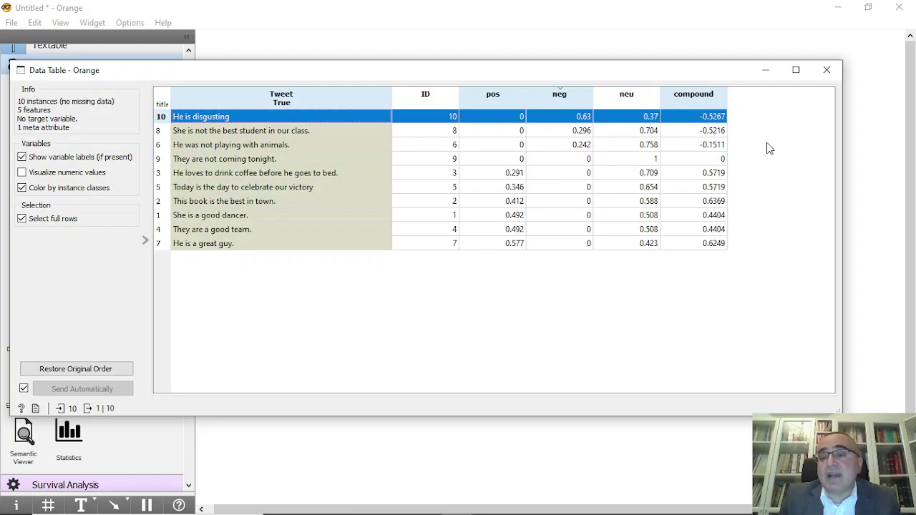
# - Connect a Save Data widget to the Data Table output and open its settings
pyautogui.click(827, 69)
pyautogui.moveTo(614, 119); pyautogui.dragTo(701, 114)
pyautogui.write('sav')
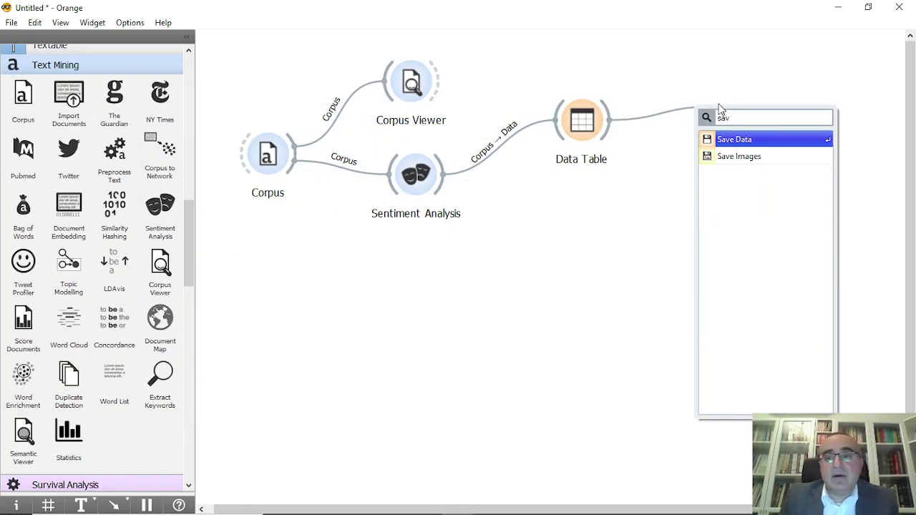
pyautogui.click(736, 140)
pyautogui.doubleClick(745, 114)
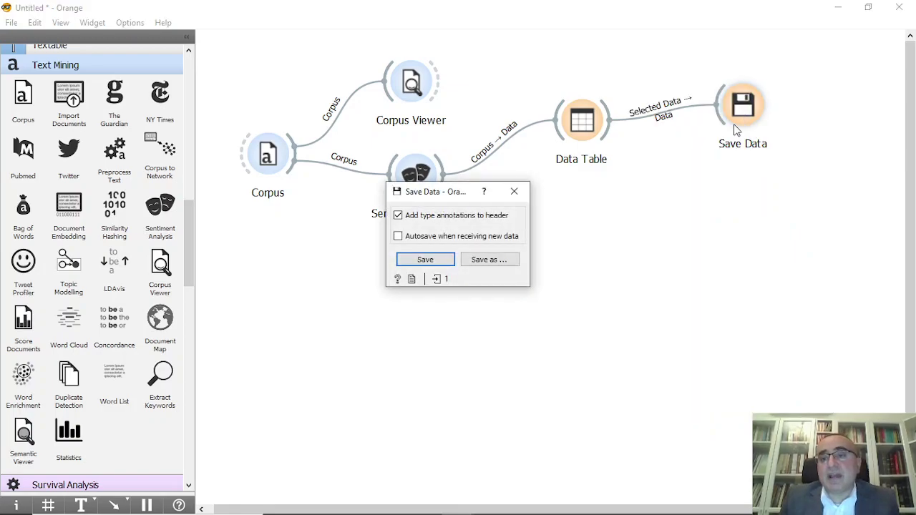
# - Save the data as untitled.xlsx in Microsoft Excel spreadsheet (*.xlsx) format
pyautogui.click(506, 261)
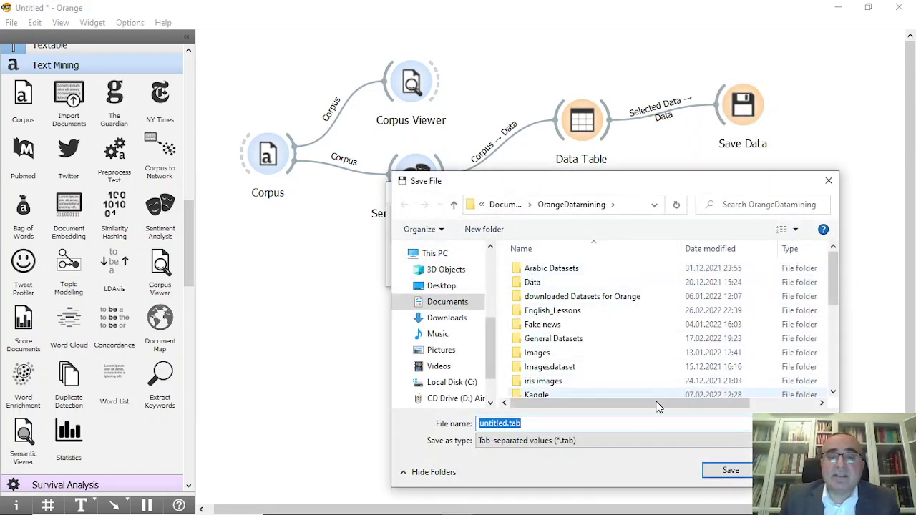
pyautogui.click(635, 443)
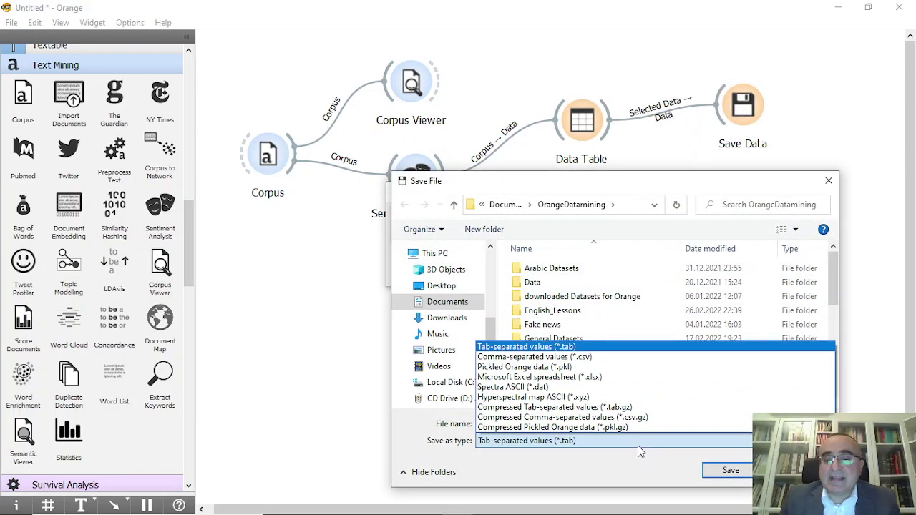
pyautogui.click(633, 378)
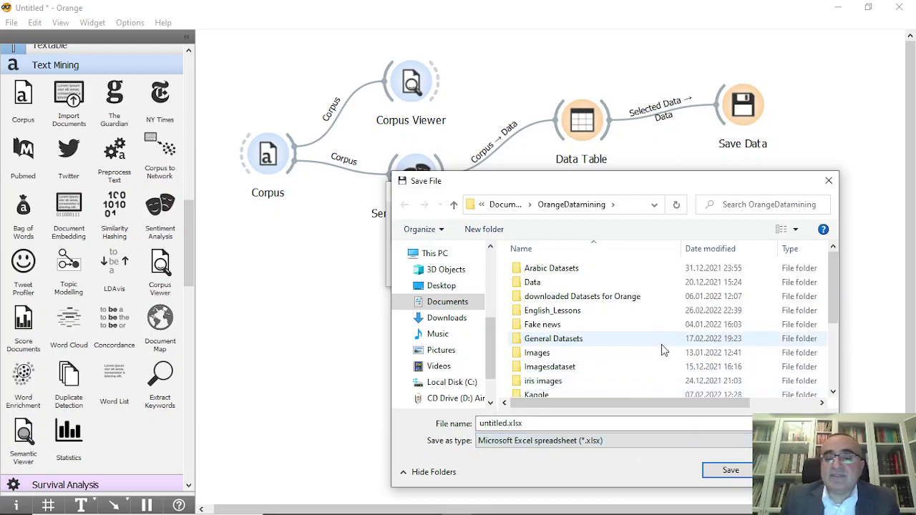
pyautogui.click(731, 470)
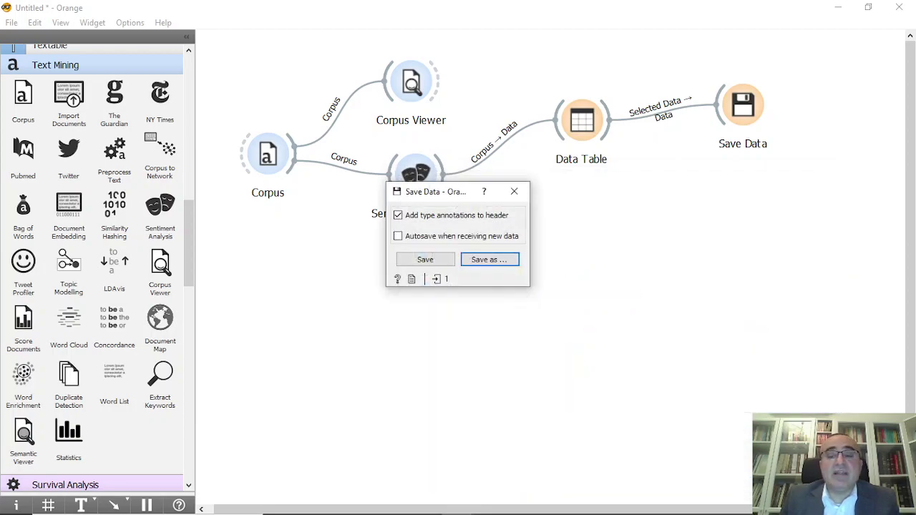
# - Move the Data Table and Save Data widgets lower, aligned on the canvas
pyautogui.click(514, 191)
pyautogui.moveTo(744, 106); pyautogui.dragTo(745, 114)
pyautogui.moveTo(575, 125); pyautogui.dragTo(581, 176)
pyautogui.moveTo(740, 123); pyautogui.dragTo(760, 171)
# - Link a second Corpus Viewer, Corpus Viewer (1), to Sentiment Analysis's output
pyautogui.moveTo(444, 175); pyautogui.dragTo(510, 240)
pyautogui.write('co')
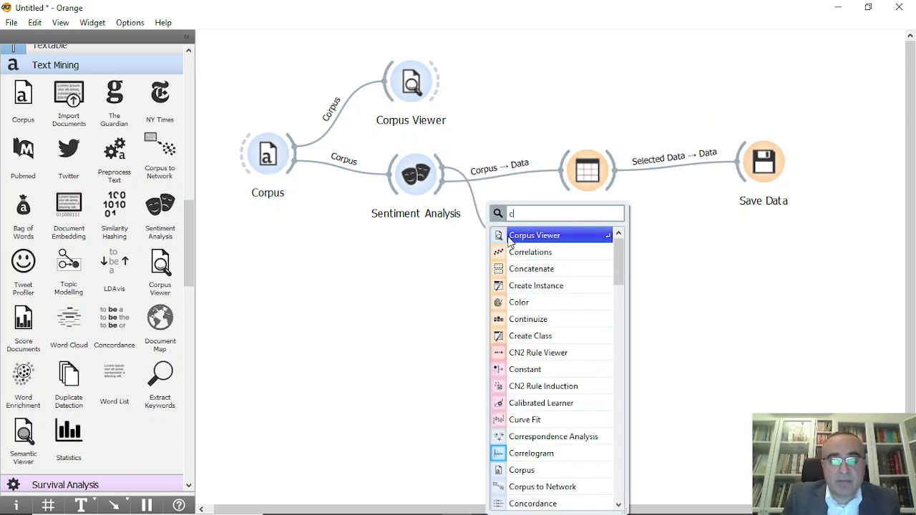
pyautogui.click(511, 240)
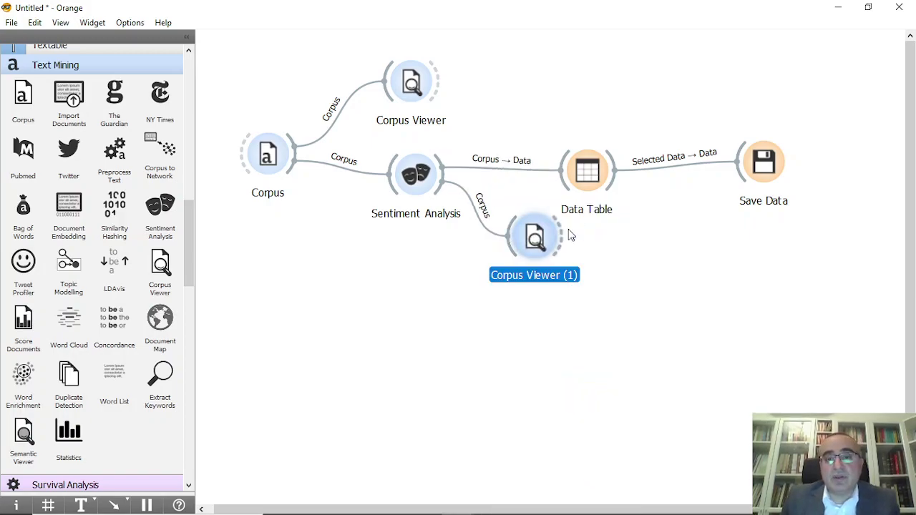
pyautogui.doubleClick(534, 247)
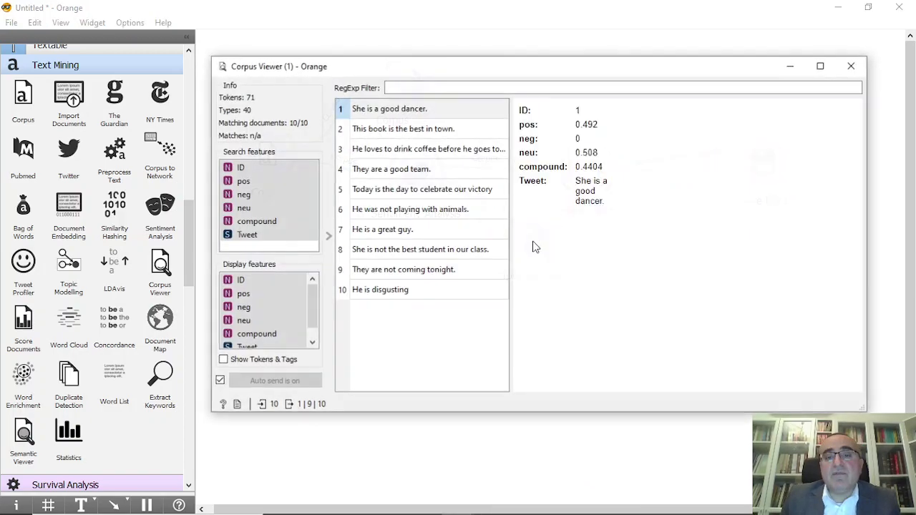
# - Browse each tweet's sentiment scores in Corpus Viewer (1), from 'They are a good team.' to 'He is disgusting'
pyautogui.click(406, 131)
pyautogui.click(421, 150)
pyautogui.click(421, 172)
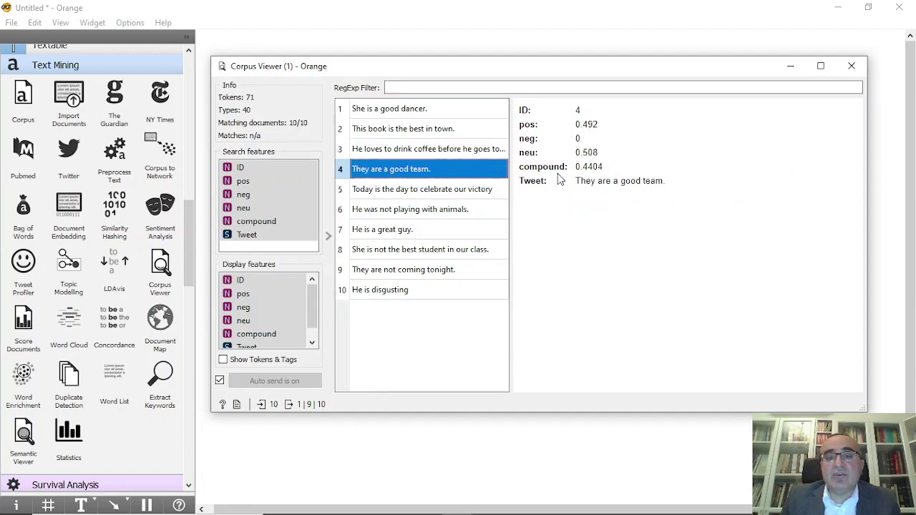
pyautogui.click(448, 190)
pyautogui.click(446, 211)
pyautogui.click(449, 231)
pyautogui.click(455, 251)
pyautogui.click(454, 270)
pyautogui.click(451, 290)
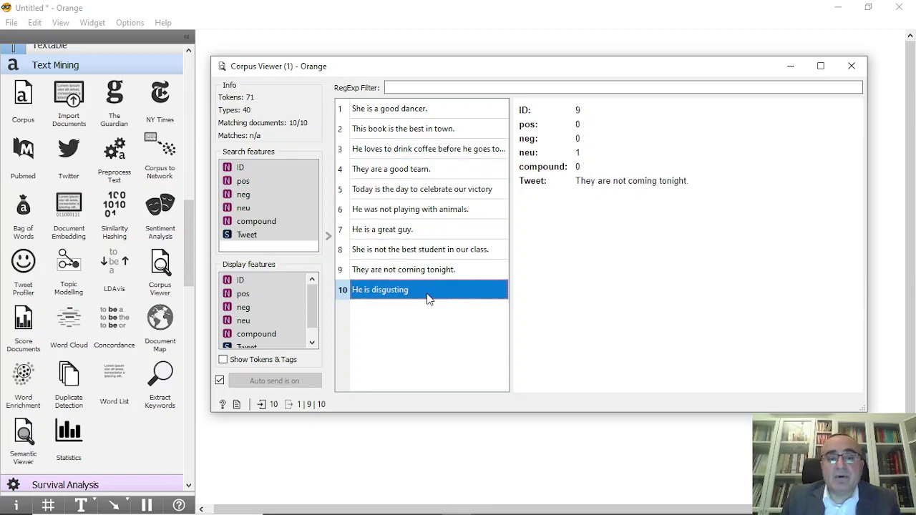
pyautogui.click(421, 113)
pyautogui.click(441, 131)
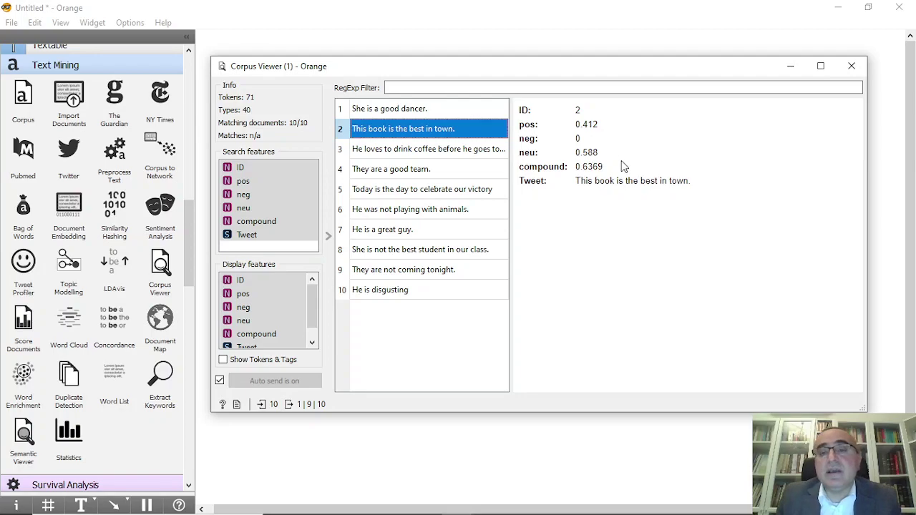
pyautogui.click(852, 66)
# - Box-select the workflow widgets, then clear the selection
pyautogui.moveTo(790, 305); pyautogui.dragTo(249, 58)
pyautogui.click(428, 78)
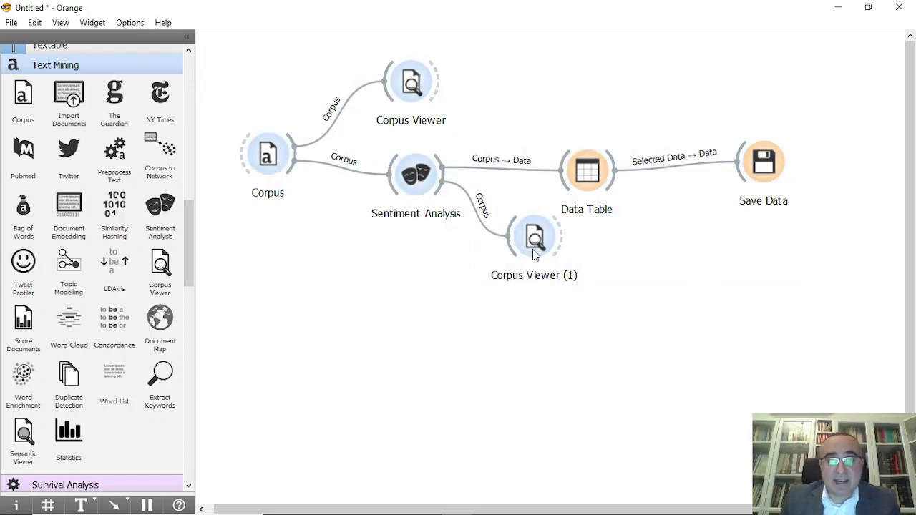
pyautogui.moveTo(564, 505)
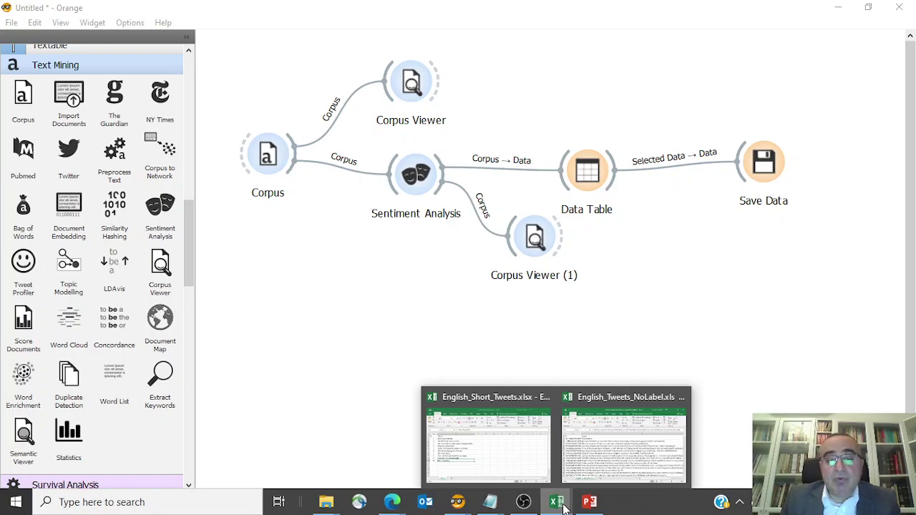
pyautogui.click(614, 452)
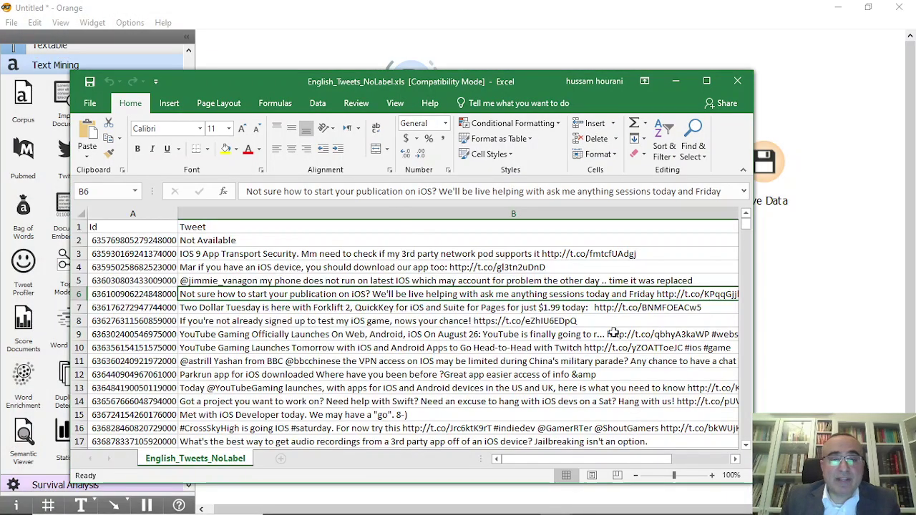
pyautogui.moveTo(566, 461)
pyautogui.mouseDown()
pyautogui.moveTo(623, 464)
pyautogui.moveTo(558, 462)
pyautogui.mouseUp()
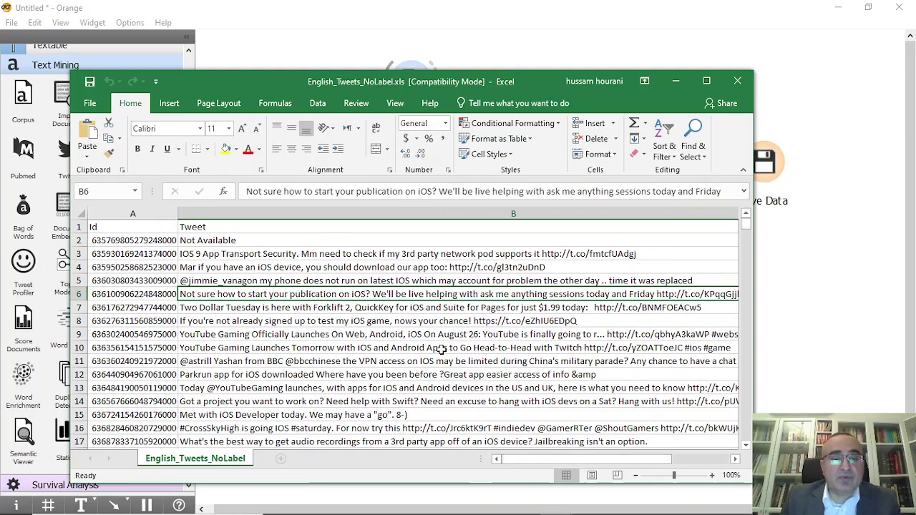
pyautogui.scroll(-20, 323, 268)
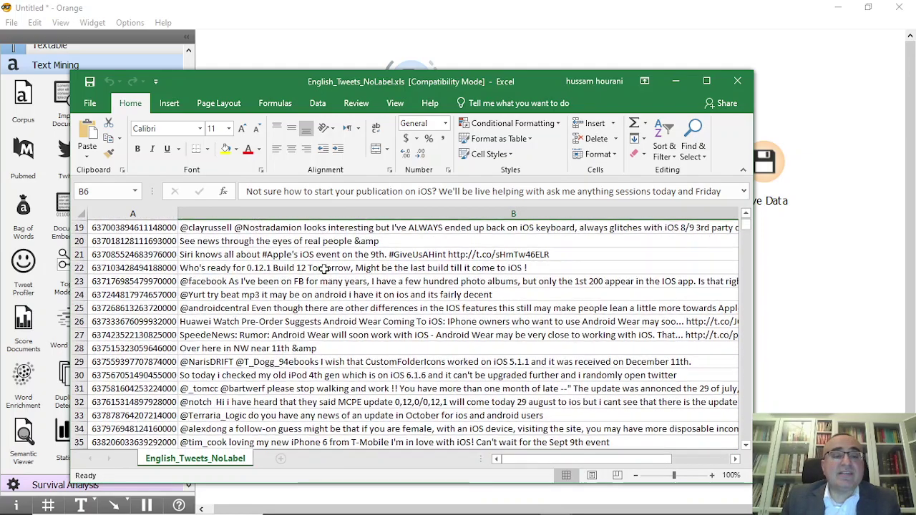
pyautogui.scroll(-4, 323, 267)
pyautogui.moveTo(748, 227)
pyautogui.mouseDown()
pyautogui.moveTo(744, 418)
pyautogui.moveTo(747, 218)
pyautogui.mouseUp()
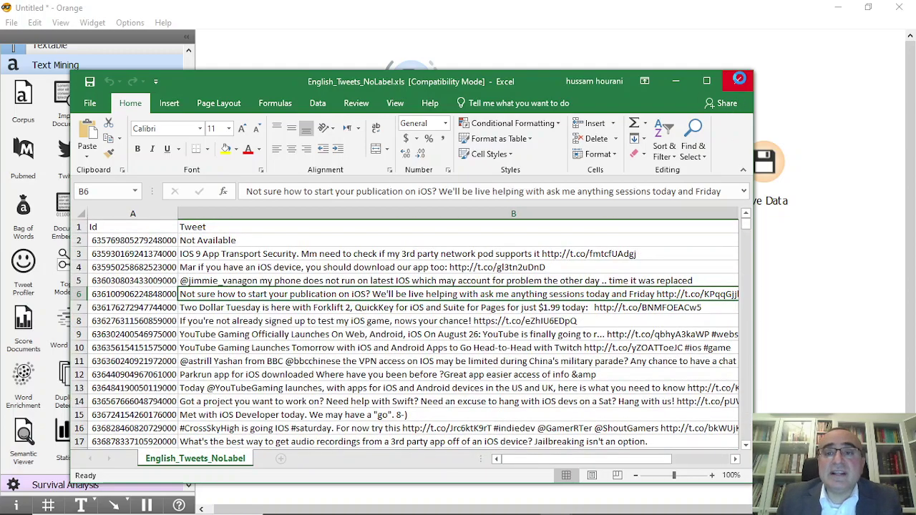
pyautogui.click(739, 81)
pyautogui.moveTo(267, 157); pyautogui.dragTo(265, 168)
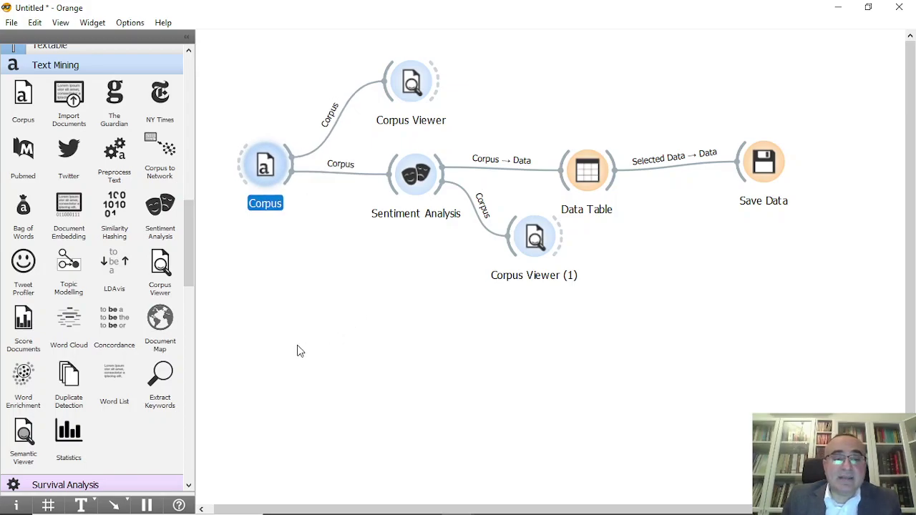
# - Add a new Corpus widget, Corpus (1), from the canvas quick search 'cor'
pyautogui.rightClick(258, 206)
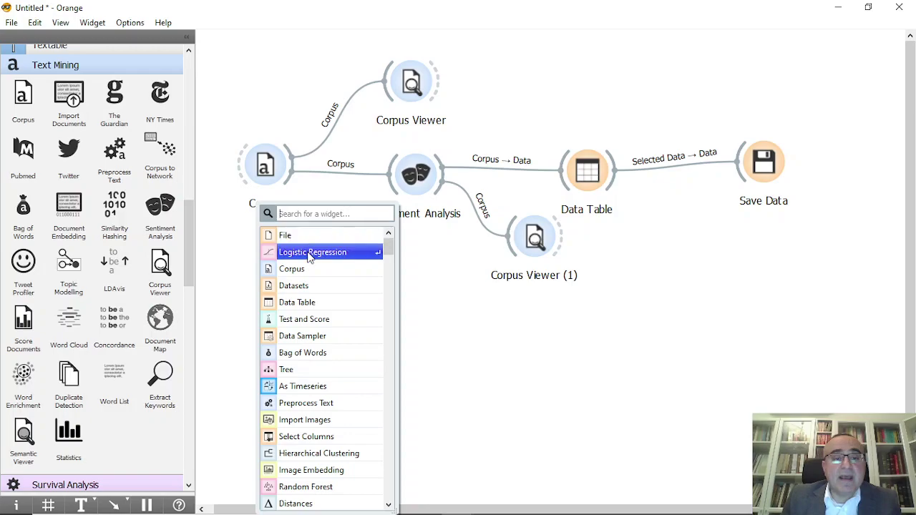
pyautogui.write('cor')
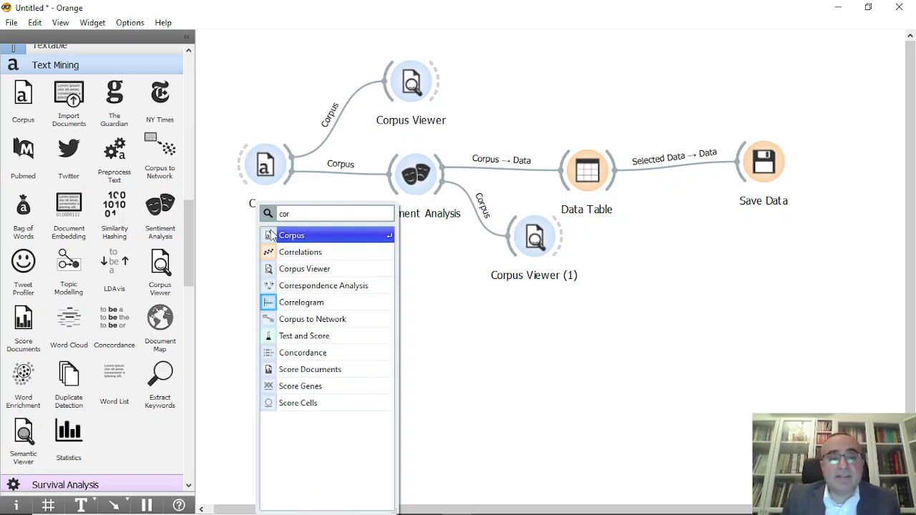
pyautogui.click(294, 236)
pyautogui.doubleClick(285, 360)
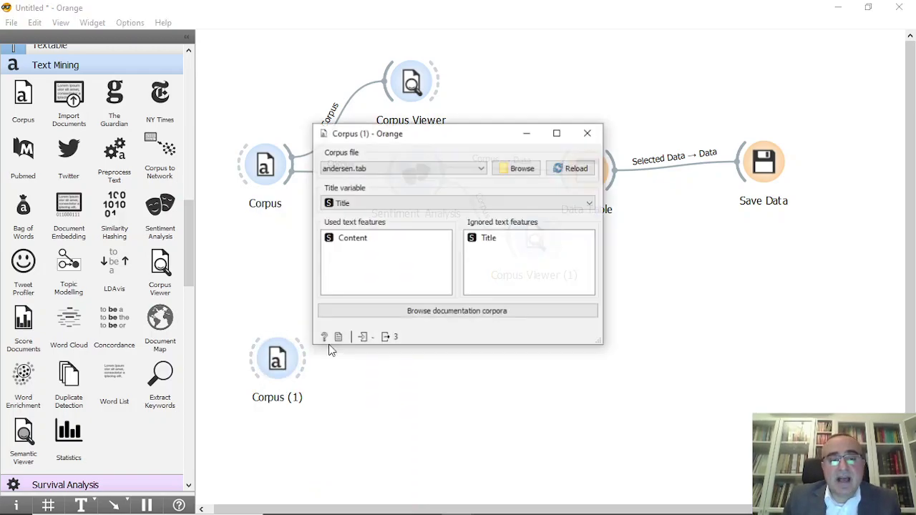
# - Check the Excel tweets workbook and SentimentAnalysis dataset folder, cancelling the file browser
pyautogui.click(517, 170)
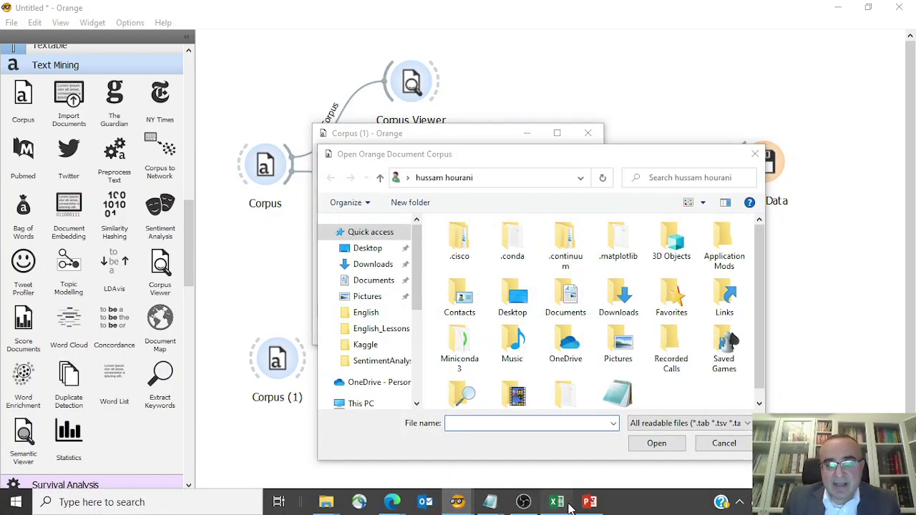
pyautogui.click(569, 504)
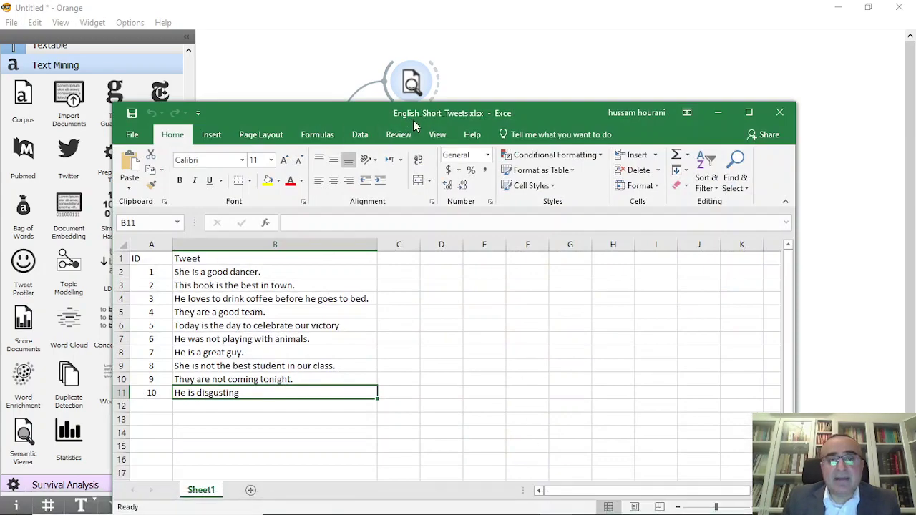
pyautogui.click(719, 113)
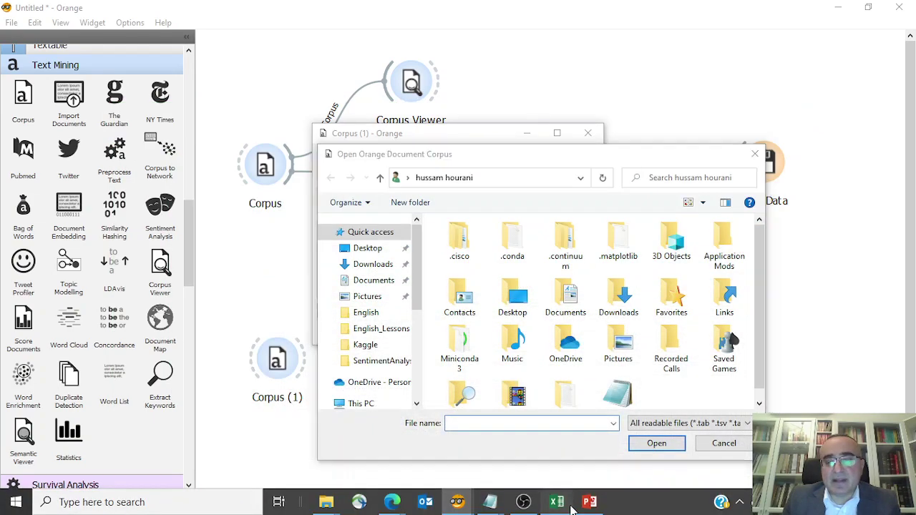
pyautogui.click(571, 505)
pyautogui.click(567, 505)
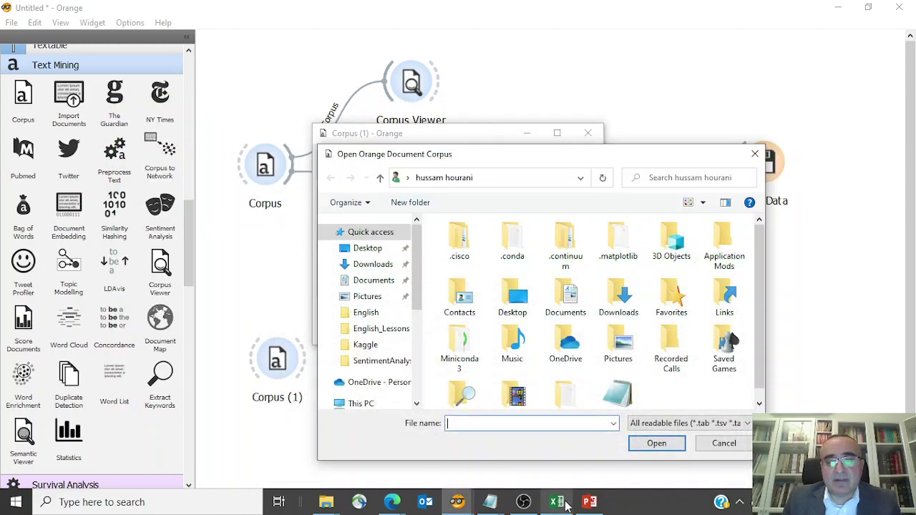
pyautogui.click(722, 444)
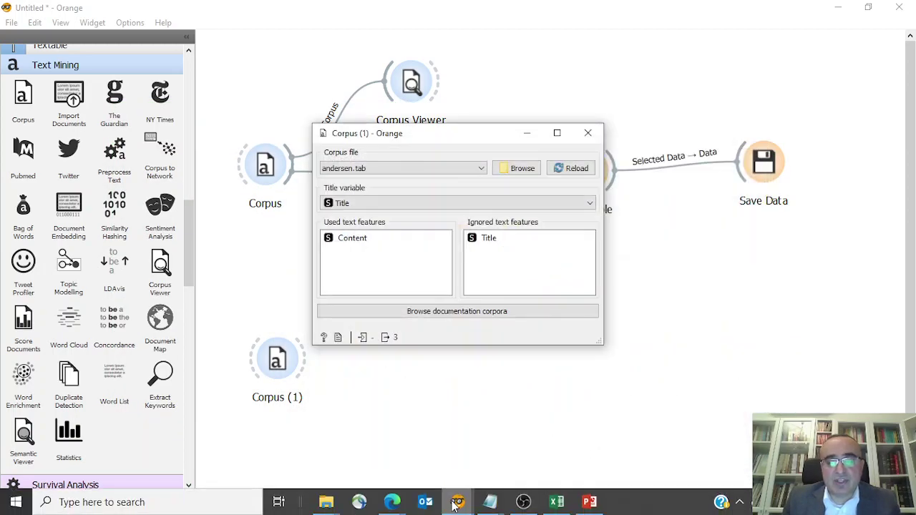
pyautogui.moveTo(342, 507)
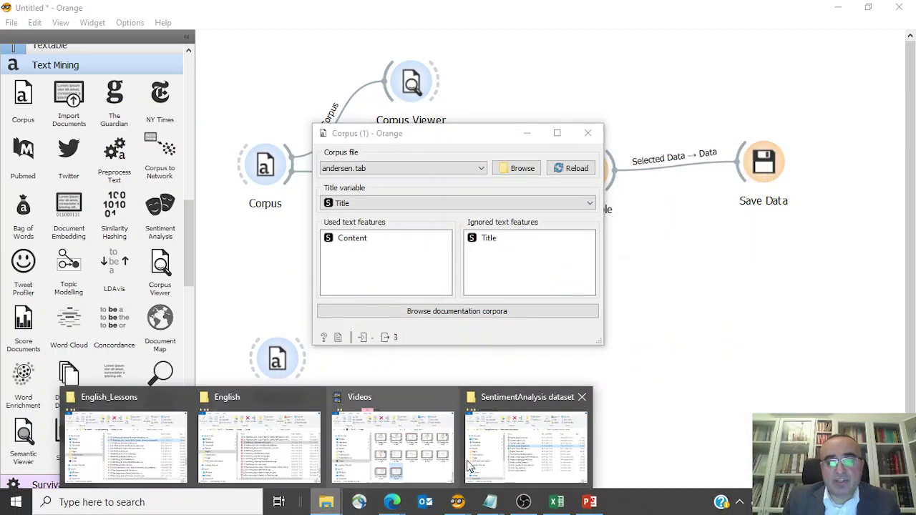
pyautogui.click(509, 456)
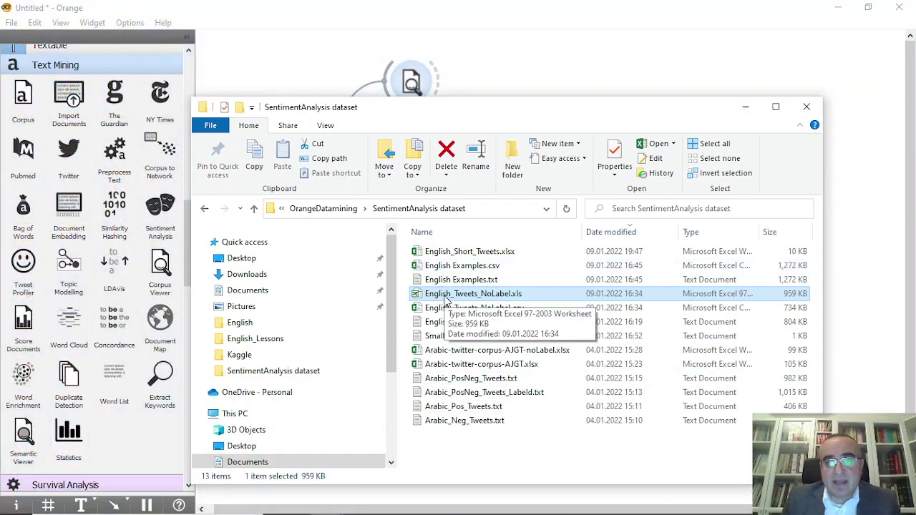
pyautogui.click(745, 107)
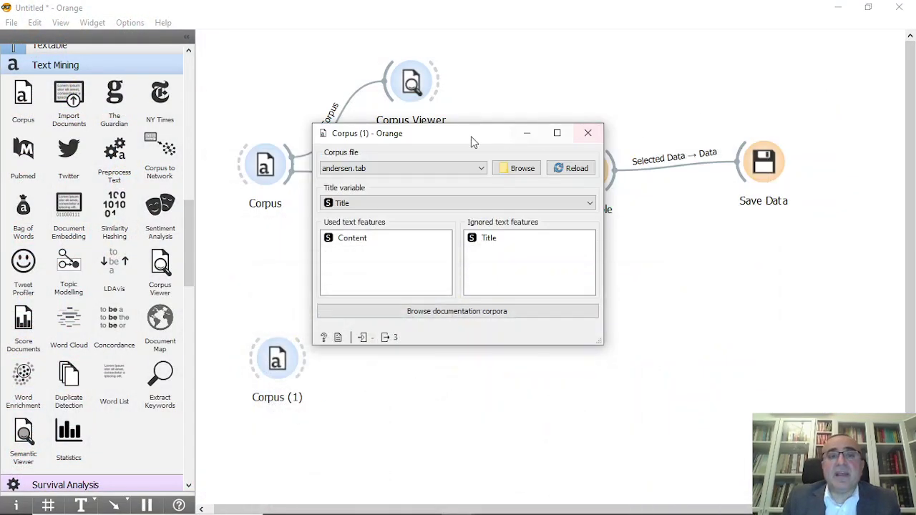
# - Load English_Tweets_NoLabel.xls from the SentimentAnalysis dataset folder into Corpus (1)
pyautogui.click(532, 170)
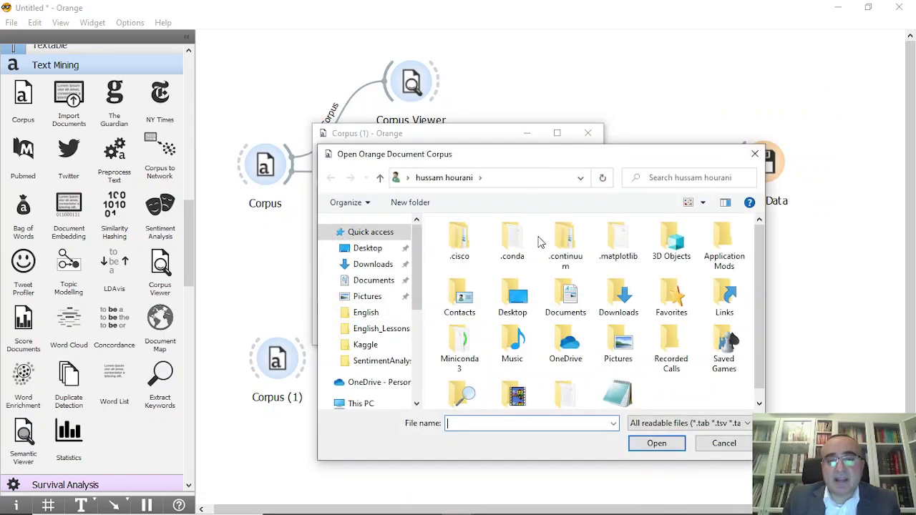
pyautogui.click(401, 328)
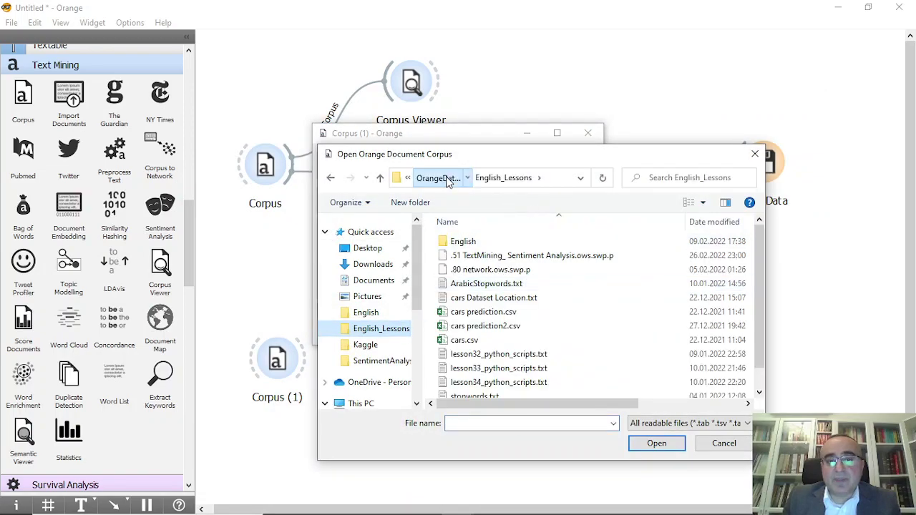
pyautogui.click(440, 178)
pyautogui.scroll(-5, 566, 348)
pyautogui.scroll(1, 540, 328)
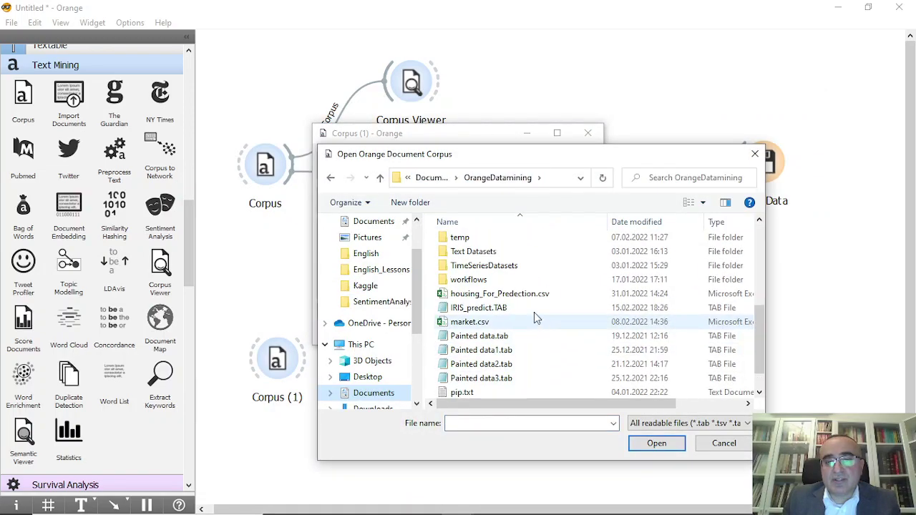
pyautogui.scroll(1, 499, 278)
pyautogui.doubleClick(497, 268)
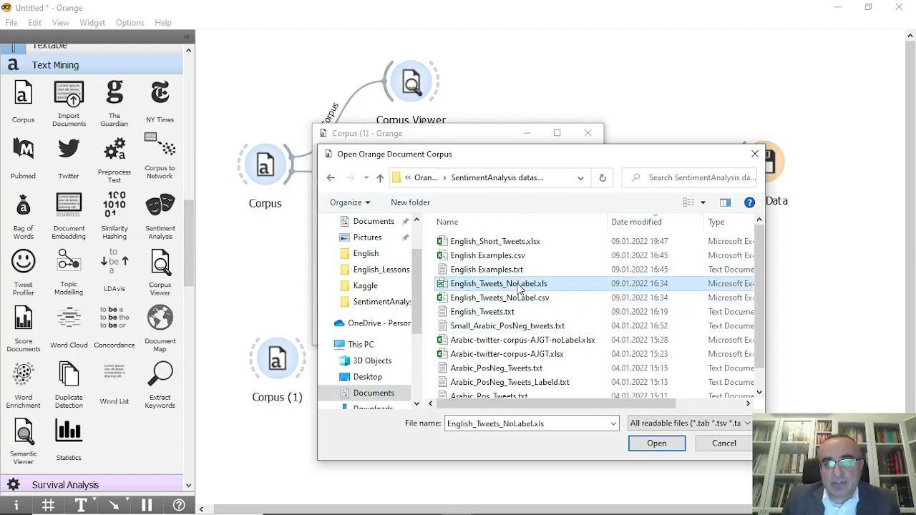
pyautogui.doubleClick(517, 285)
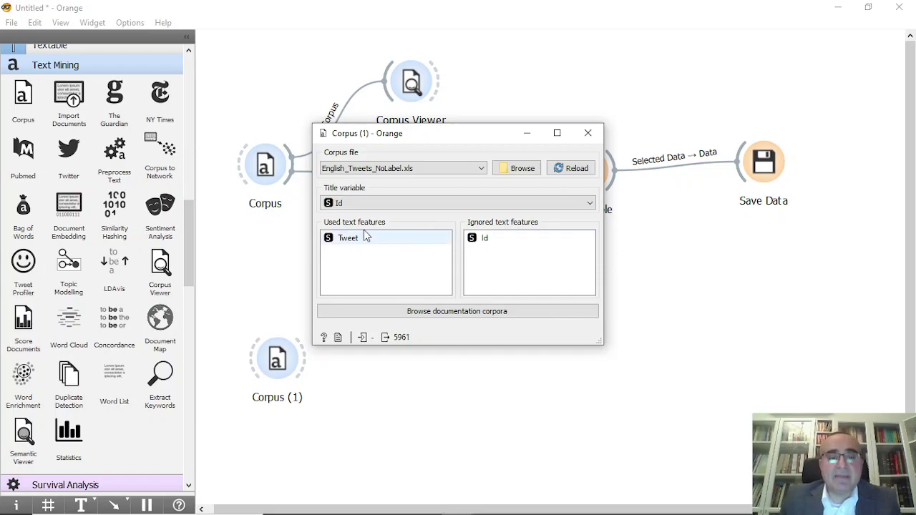
pyautogui.click(589, 134)
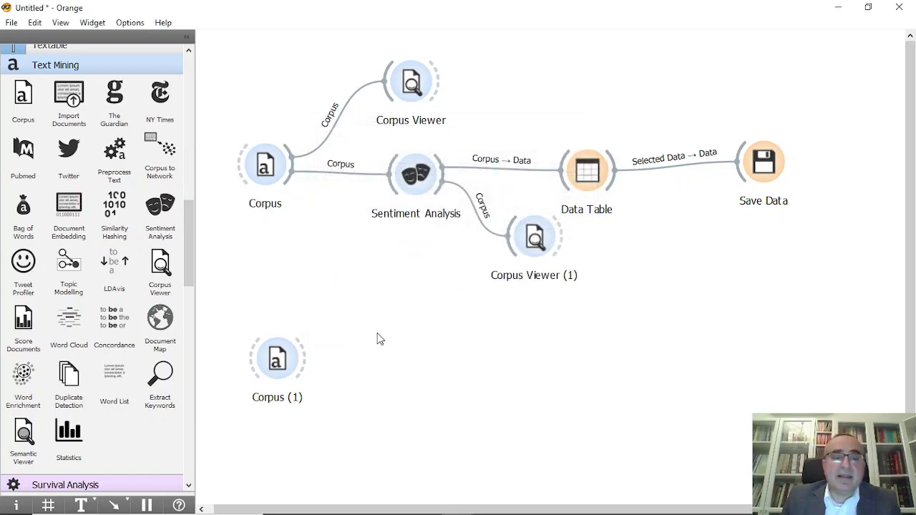
# - Link a Corpus Viewer (2) to Corpus (1)'s output and open it
pyautogui.moveTo(303, 355); pyautogui.dragTo(386, 304)
pyautogui.write('cor')
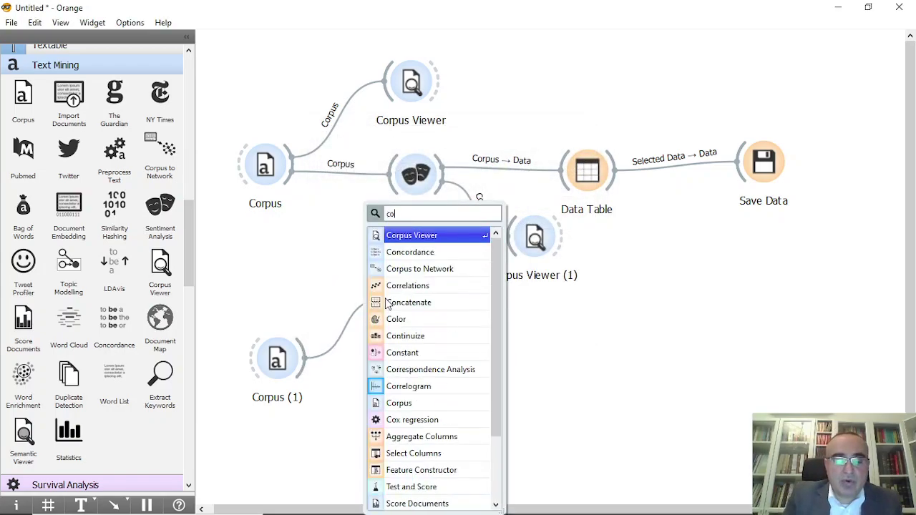
pyautogui.click(431, 236)
pyautogui.doubleClick(411, 301)
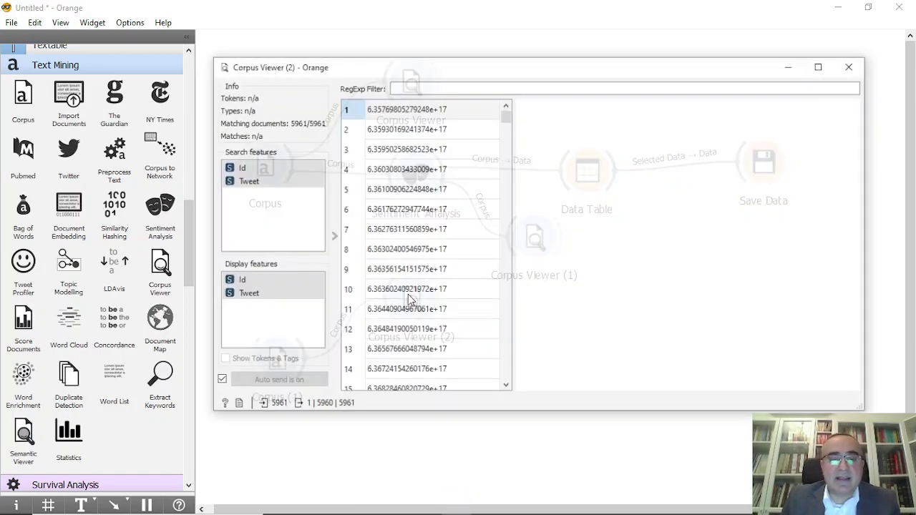
# - Click through several tweets and scroll to the end of the 5961 documents
pyautogui.click(432, 129)
pyautogui.click(429, 149)
pyautogui.click(434, 168)
pyautogui.click(437, 189)
pyautogui.click(439, 209)
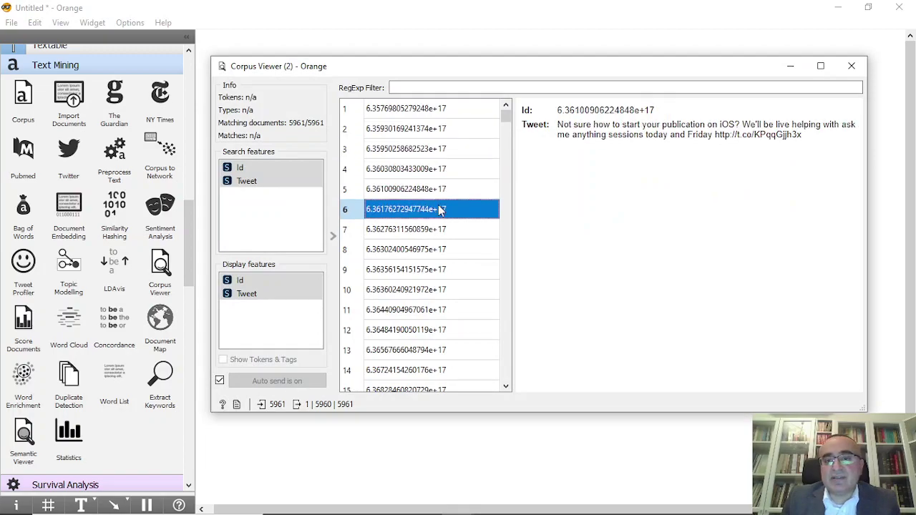
pyautogui.click(467, 246)
pyautogui.moveTo(509, 120); pyautogui.dragTo(502, 395)
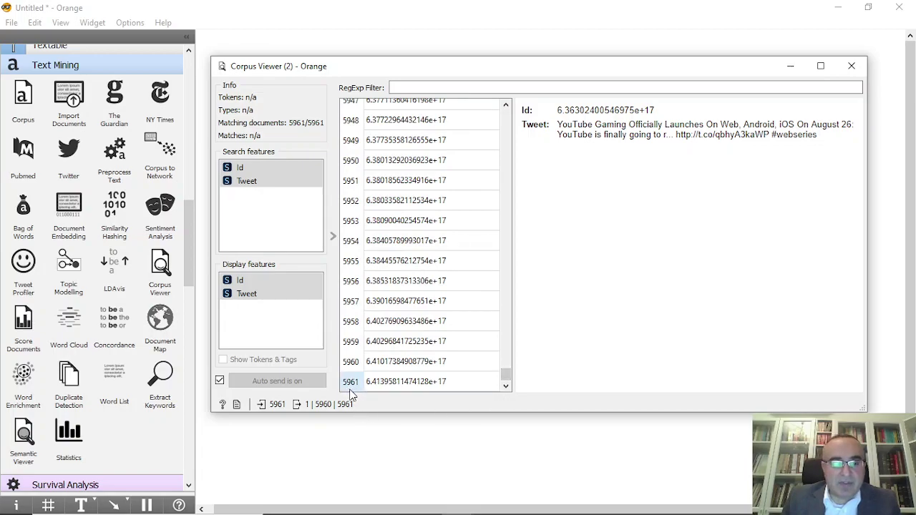
pyautogui.click(851, 66)
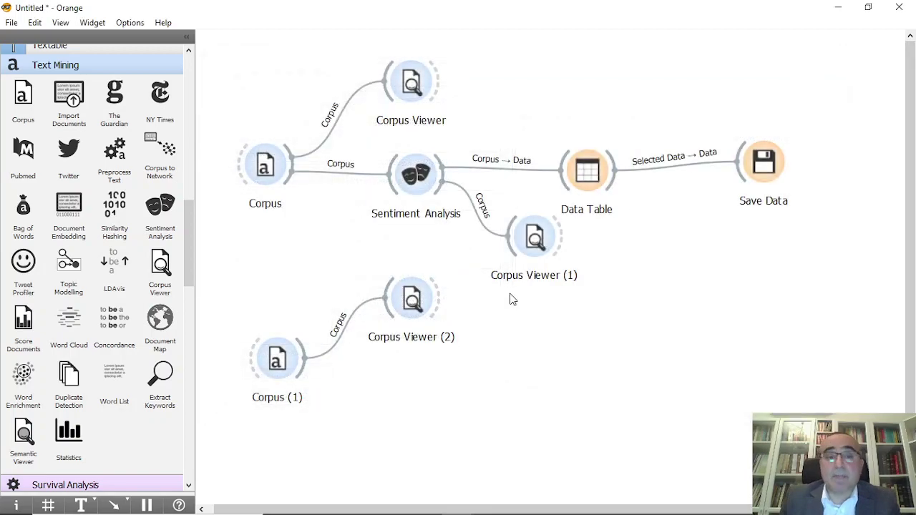
# - Link a new Sentiment Analysis widget from Corpus (1)
pyautogui.moveTo(301, 374); pyautogui.dragTo(406, 371)
pyautogui.write('sen')
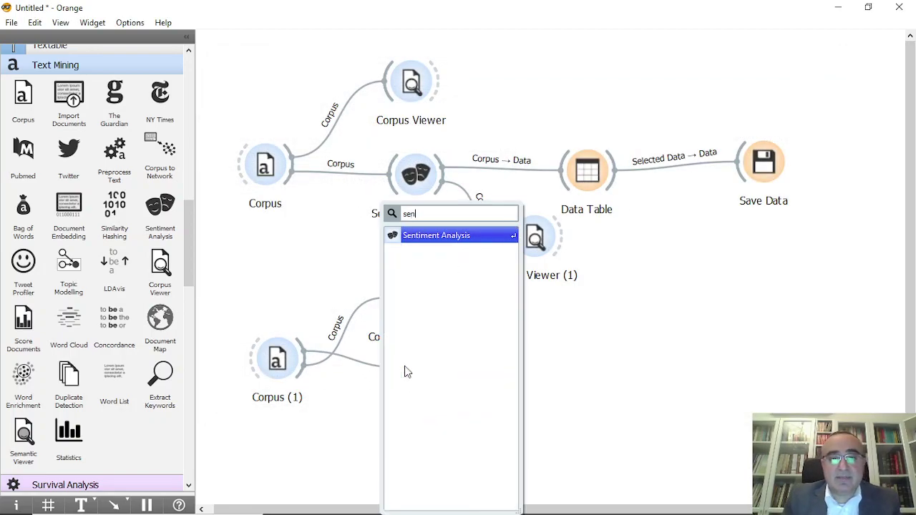
pyautogui.click(452, 236)
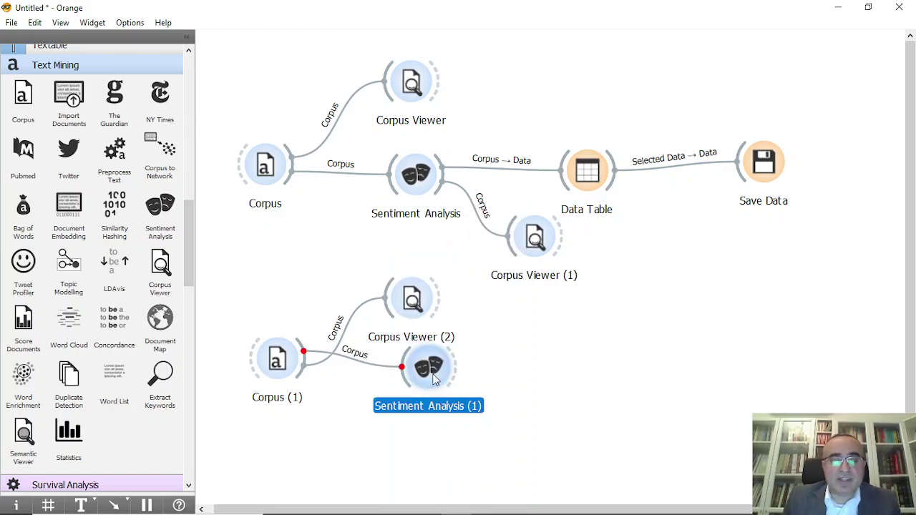
# - Set Sentiment Analysis (1) to the Vader method, keeping English as the language
pyautogui.doubleClick(423, 389)
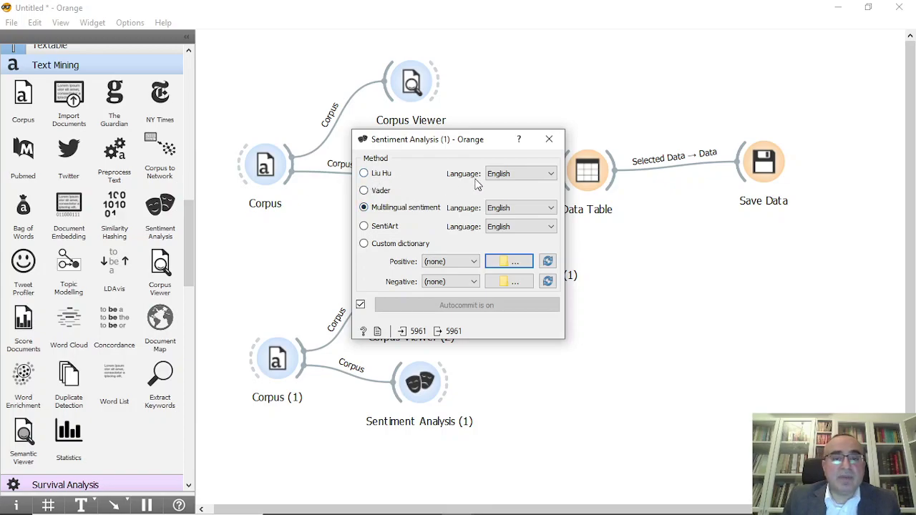
pyautogui.click(552, 174)
pyautogui.click(552, 182)
pyautogui.click(552, 208)
pyautogui.moveTo(552, 239)
pyautogui.mouseDown()
pyautogui.moveTo(556, 308)
pyautogui.moveTo(556, 222)
pyautogui.mouseUp()
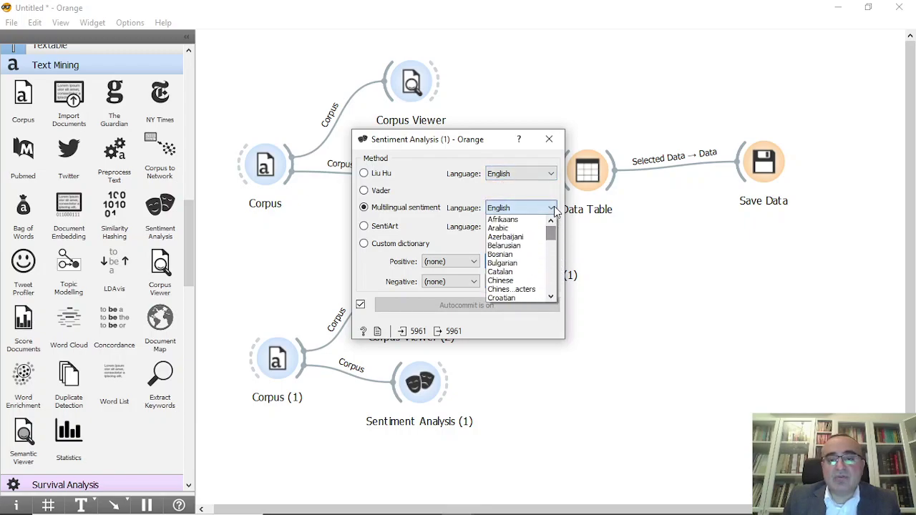
pyautogui.click(556, 210)
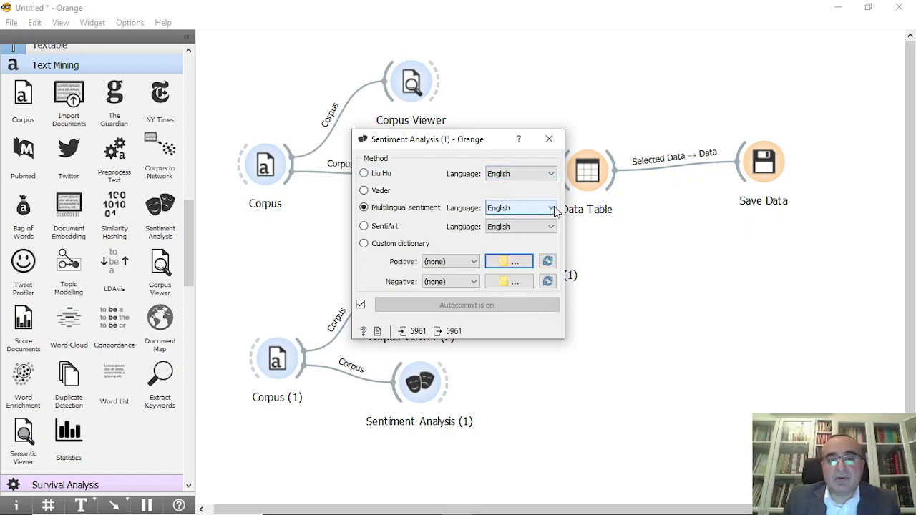
pyautogui.click(365, 227)
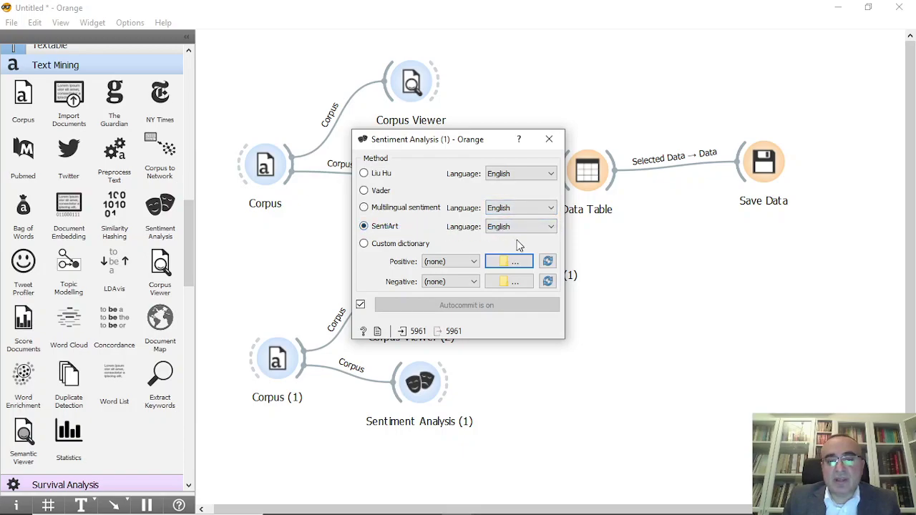
pyautogui.click(364, 190)
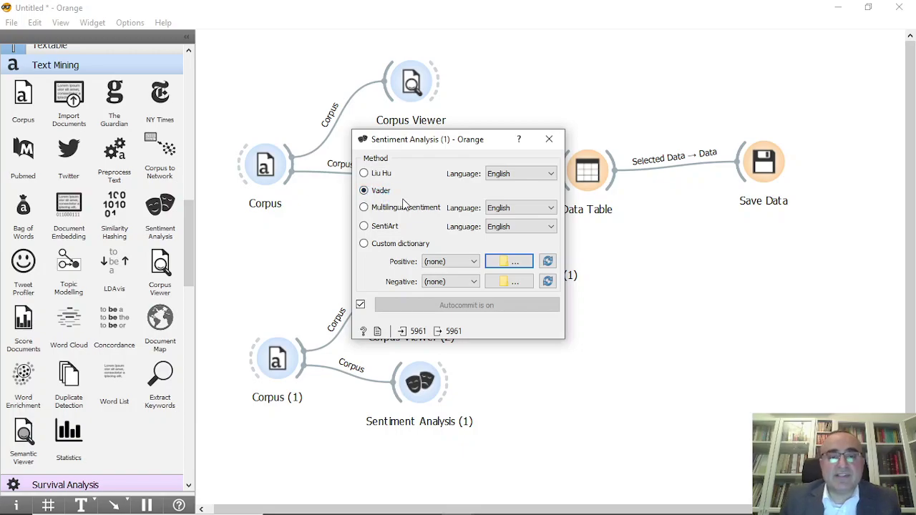
pyautogui.click(550, 141)
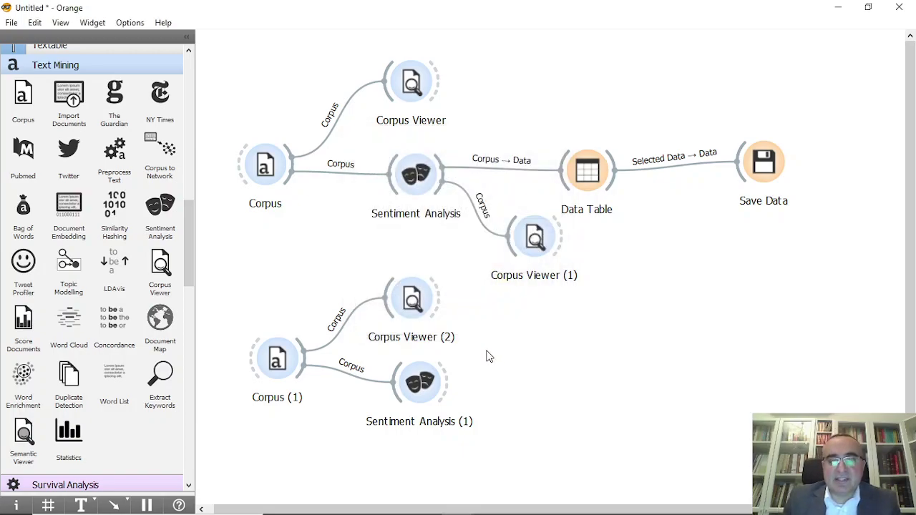
# - Add a Data Table (1) fed by Sentiment Analysis (1)
pyautogui.click(421, 390)
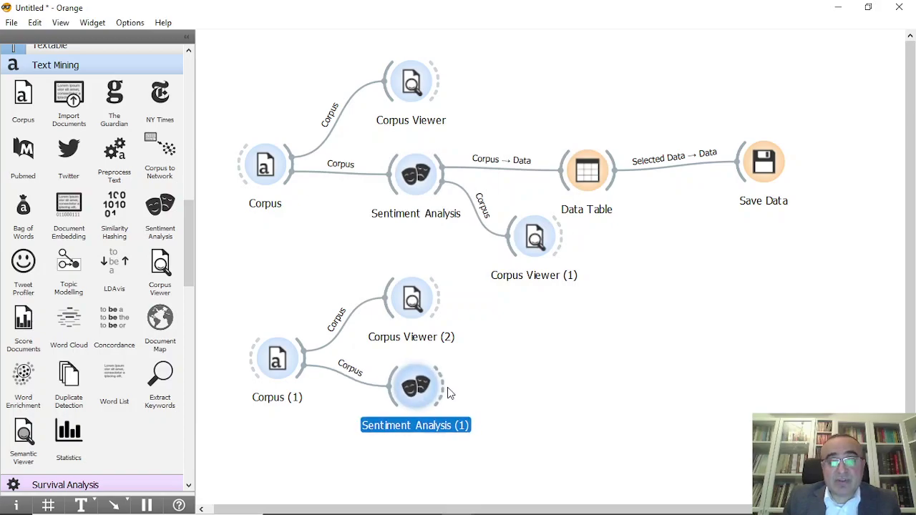
pyautogui.moveTo(442, 390); pyautogui.dragTo(540, 323)
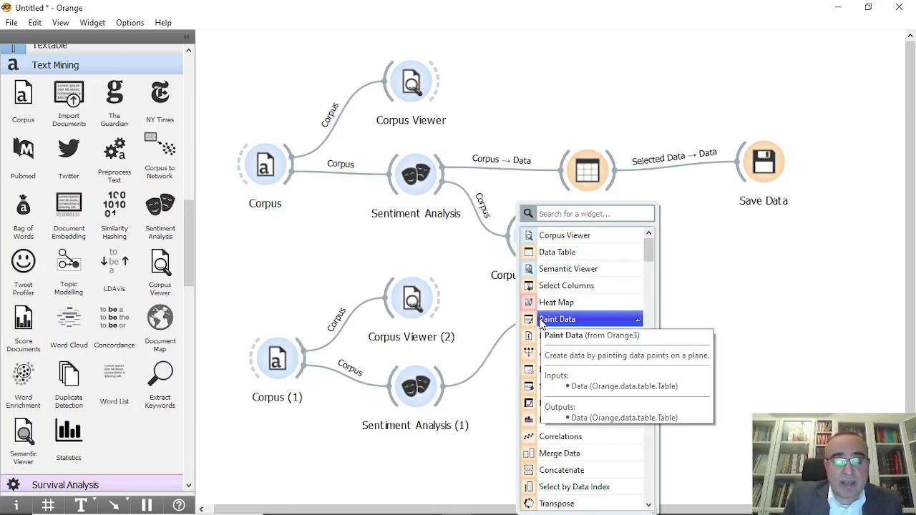
pyautogui.write('data')
pyautogui.press('Down')
pyautogui.press('Down')
pyautogui.press('Up')
pyautogui.press('Up')
pyautogui.press('Return')
# - Fit the Id column, widen the Tweet column, and sort rows by highest neg score
pyautogui.doubleClick(557, 326)
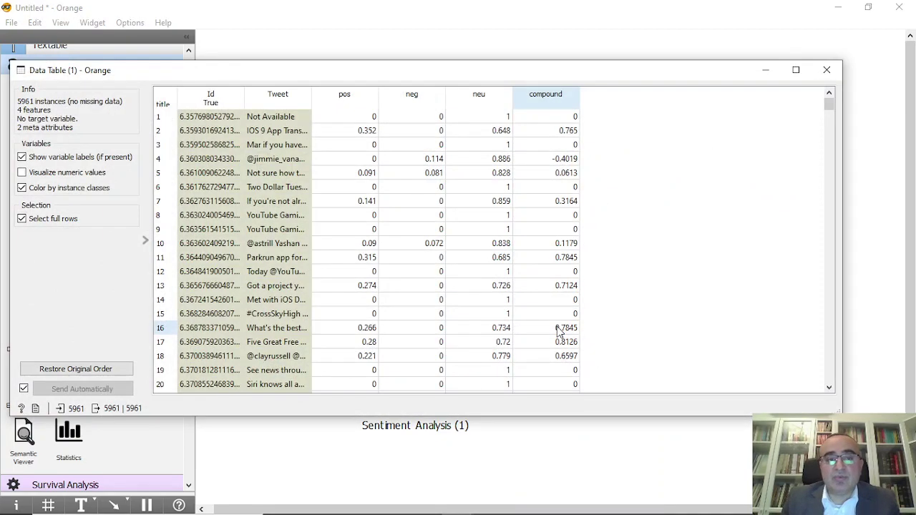
pyautogui.doubleClick(247, 97)
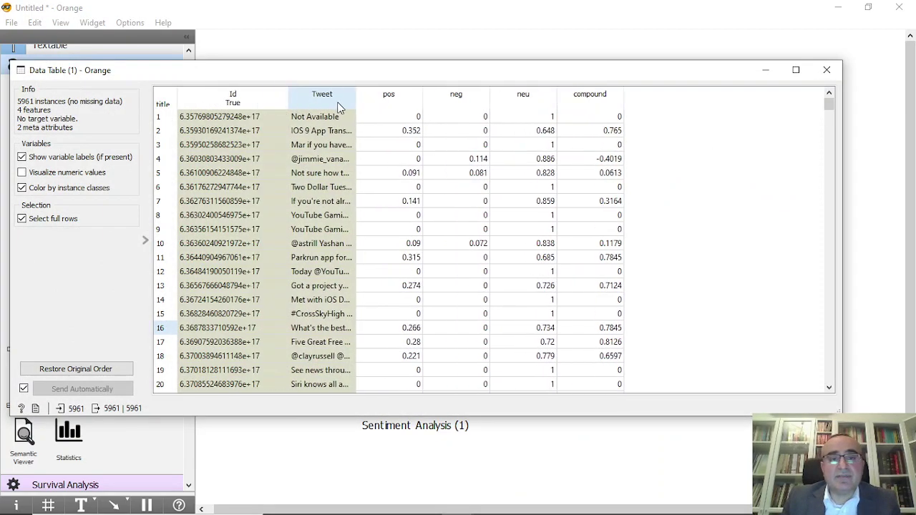
pyautogui.moveTo(356, 96); pyautogui.dragTo(532, 111)
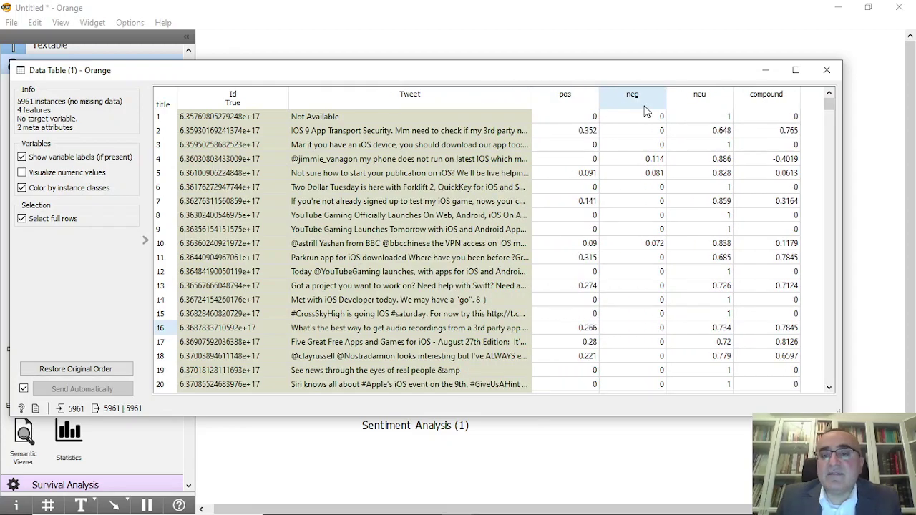
pyautogui.click(577, 98)
pyautogui.click(577, 98)
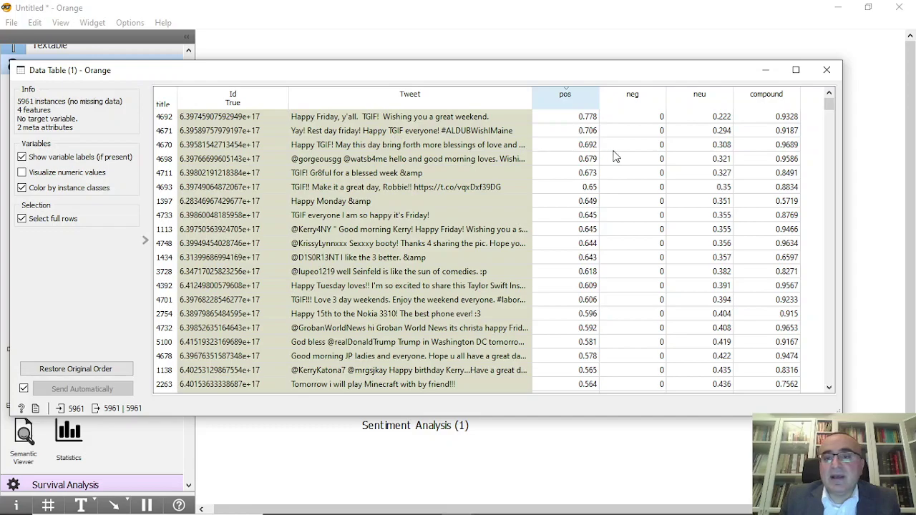
pyautogui.click(641, 101)
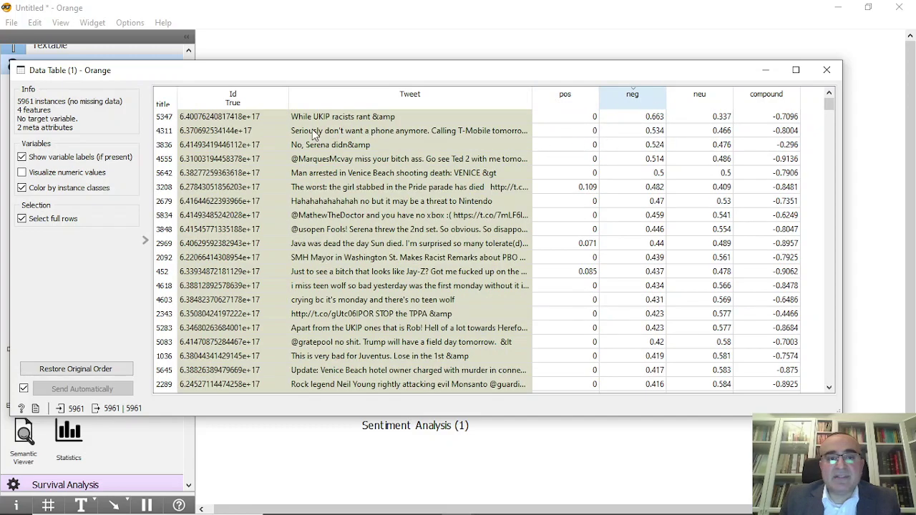
# - Inspect the most negative tweets, rows 5347, 4311, 3836 and 4555
pyautogui.click(373, 118)
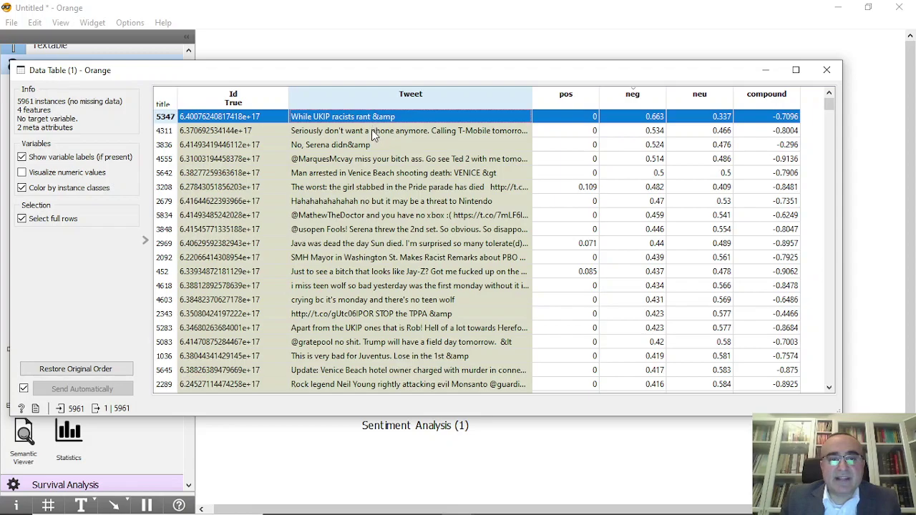
pyautogui.click(374, 134)
pyautogui.click(383, 146)
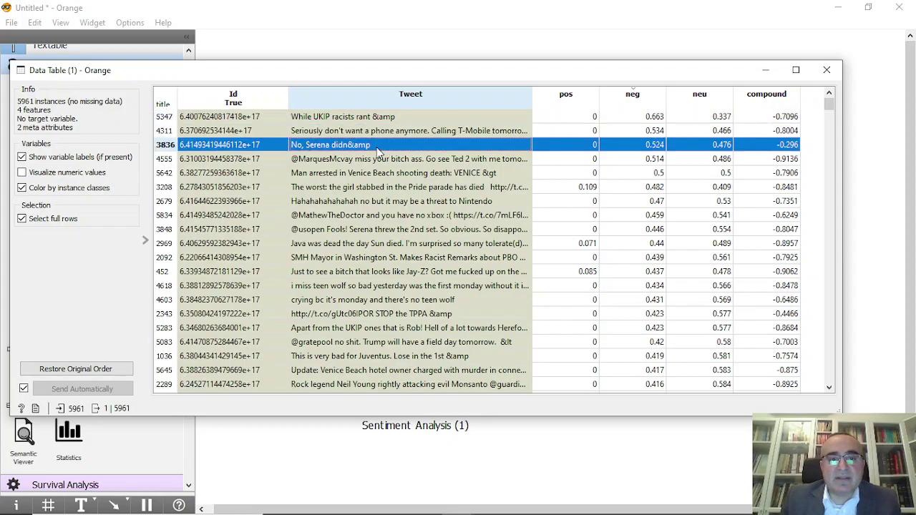
pyautogui.click(384, 160)
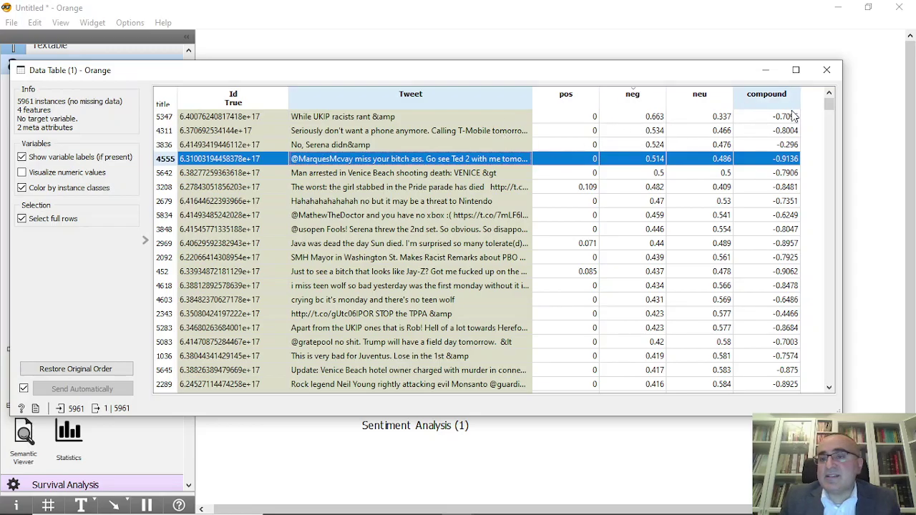
pyautogui.moveTo(829, 103)
pyautogui.mouseDown()
pyautogui.moveTo(849, 187)
pyautogui.moveTo(852, 349)
pyautogui.moveTo(828, 375)
pyautogui.moveTo(829, 100)
pyautogui.mouseUp()
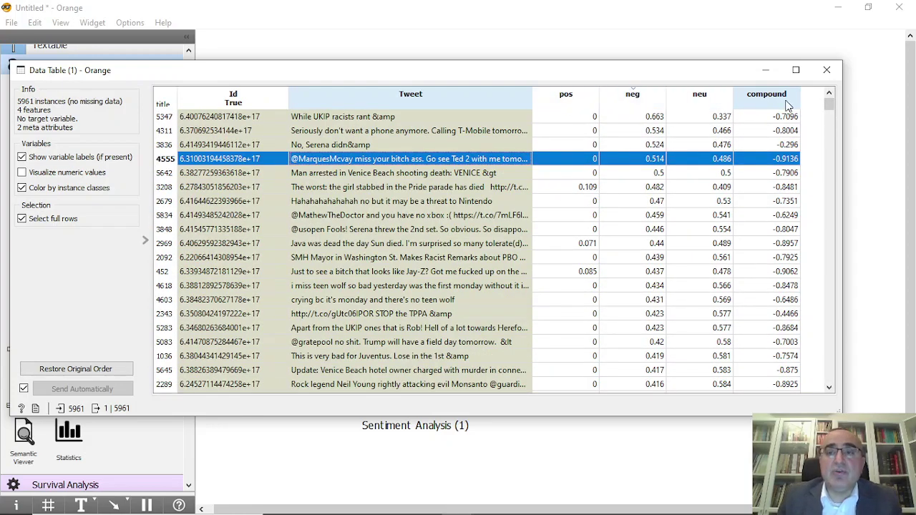
pyautogui.click(826, 72)
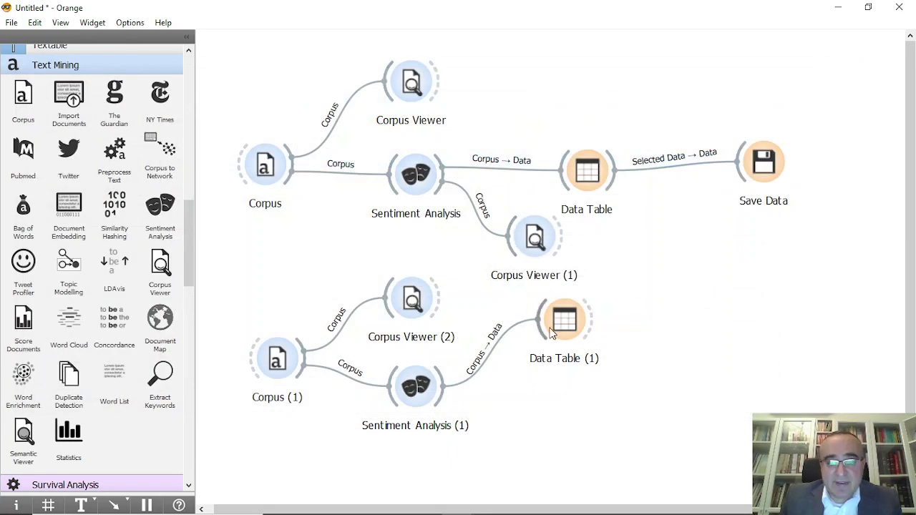
# - Add a Select Columns widget fed by Sentiment Analysis (1)
pyautogui.moveTo(442, 405); pyautogui.dragTo(540, 411)
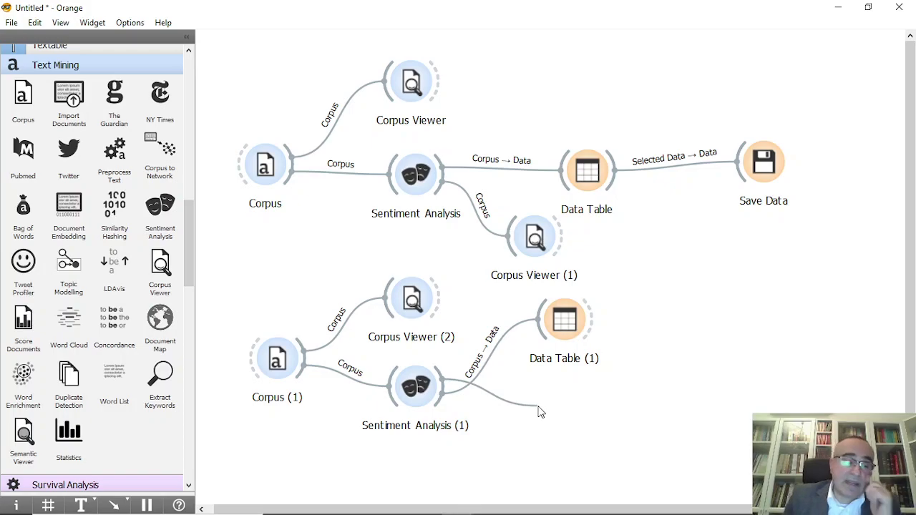
pyautogui.moveTo(541, 411); pyautogui.dragTo(541, 411)
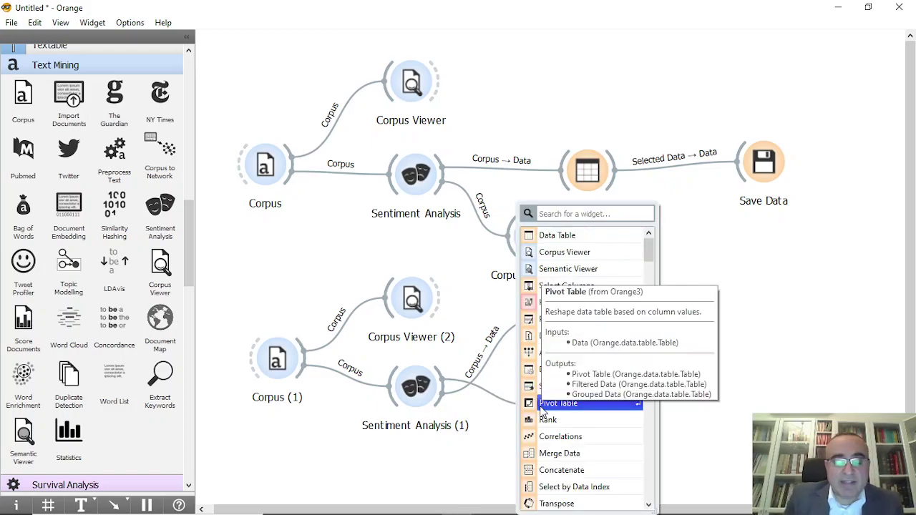
pyautogui.write('sel')
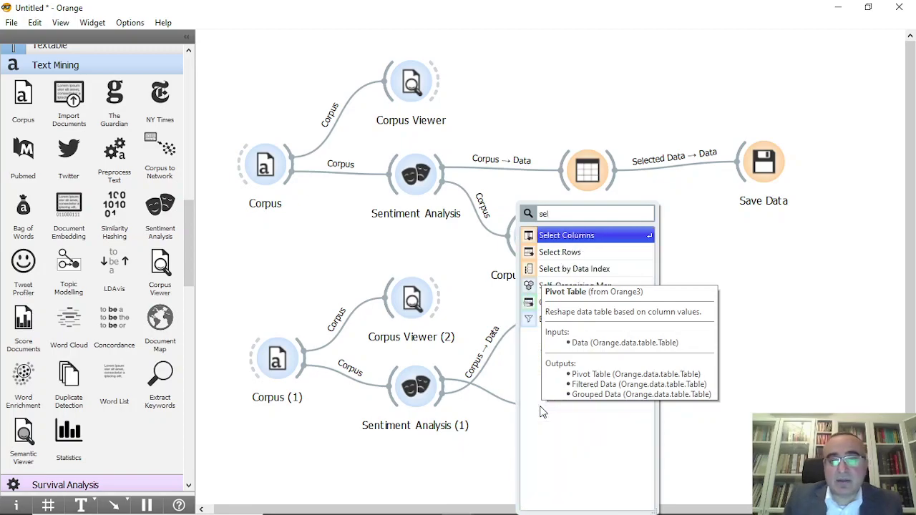
pyautogui.click(567, 237)
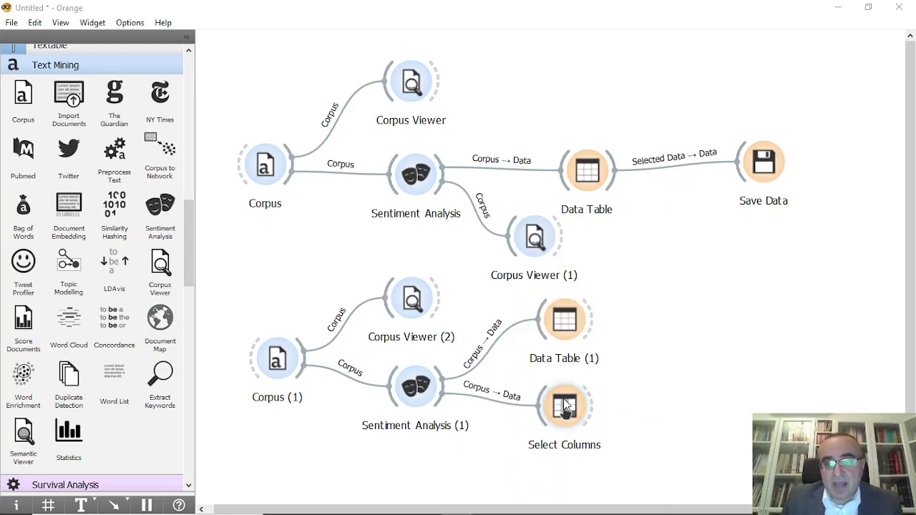
# - Confirm Select Columns keeps pos, neg, neu and compound as features
pyautogui.doubleClick(565, 403)
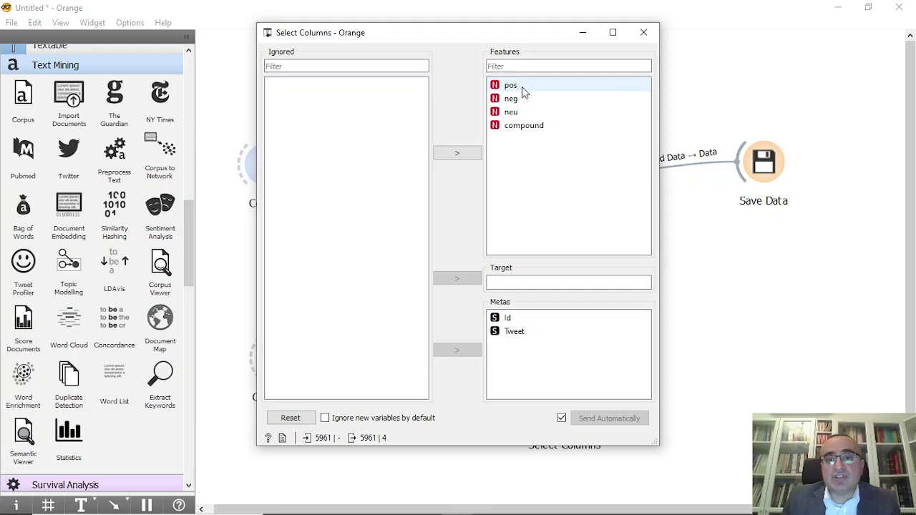
pyautogui.click(640, 32)
pyautogui.click(566, 415)
pyautogui.doubleClick(567, 412)
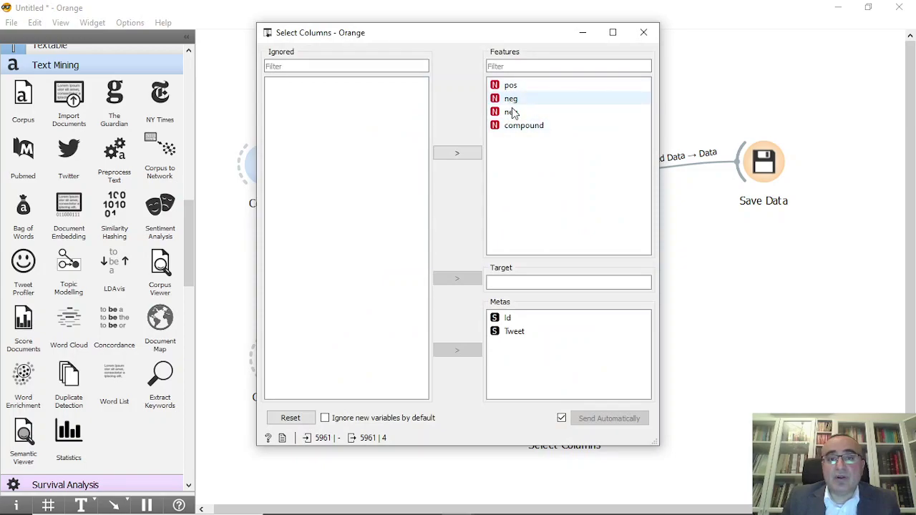
pyautogui.click(644, 32)
pyautogui.moveTo(595, 406); pyautogui.dragTo(657, 406)
# - Add a Data Sampler after Select Columns with a 10% fixed proportion
pyautogui.write('sam')
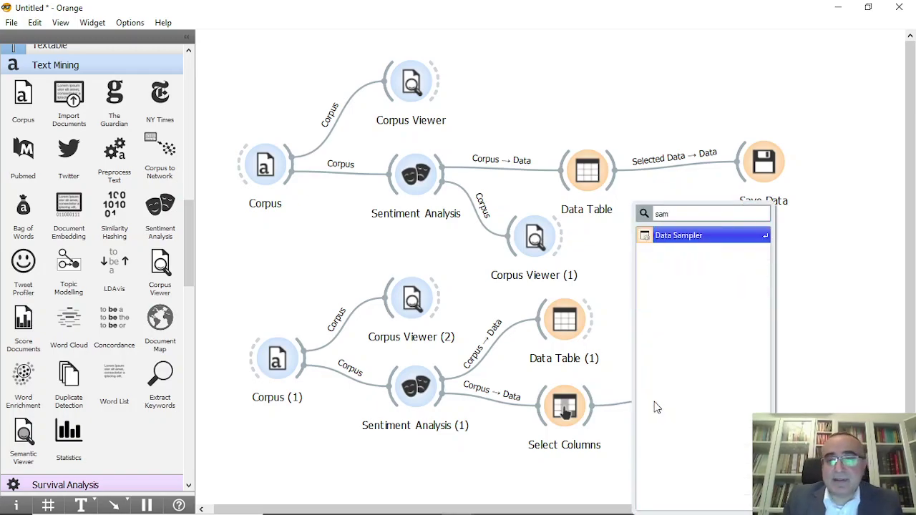
pyautogui.click(675, 235)
pyautogui.doubleClick(691, 426)
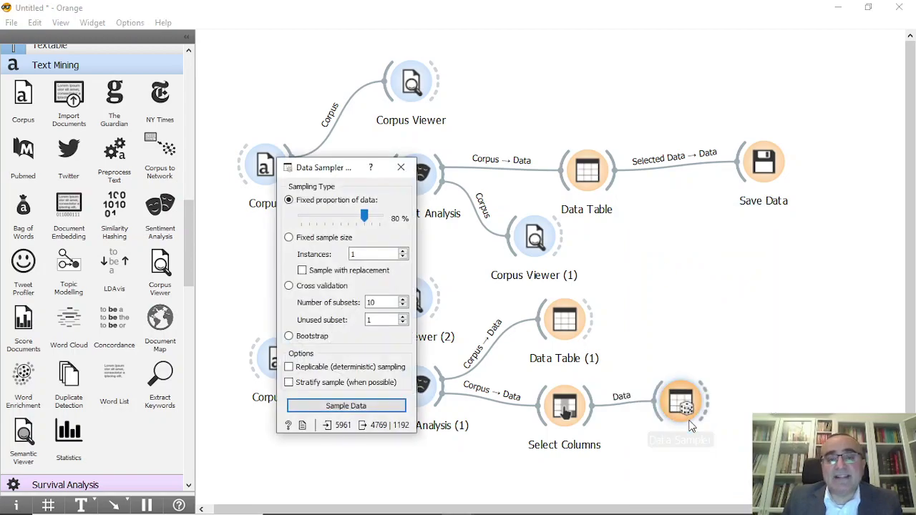
pyautogui.moveTo(341, 217); pyautogui.dragTo(308, 214)
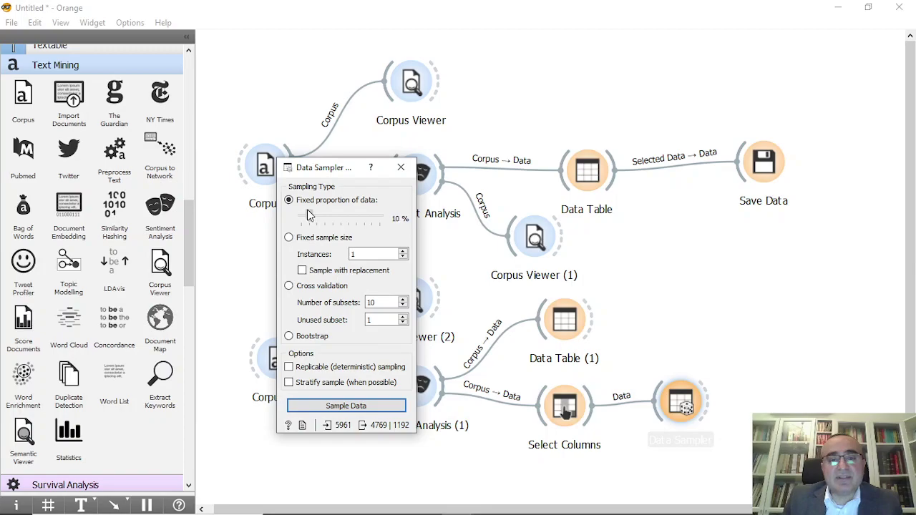
# - Sample 597 of 5961 tweets and feed the sample into a new Heat Map
pyautogui.click(390, 408)
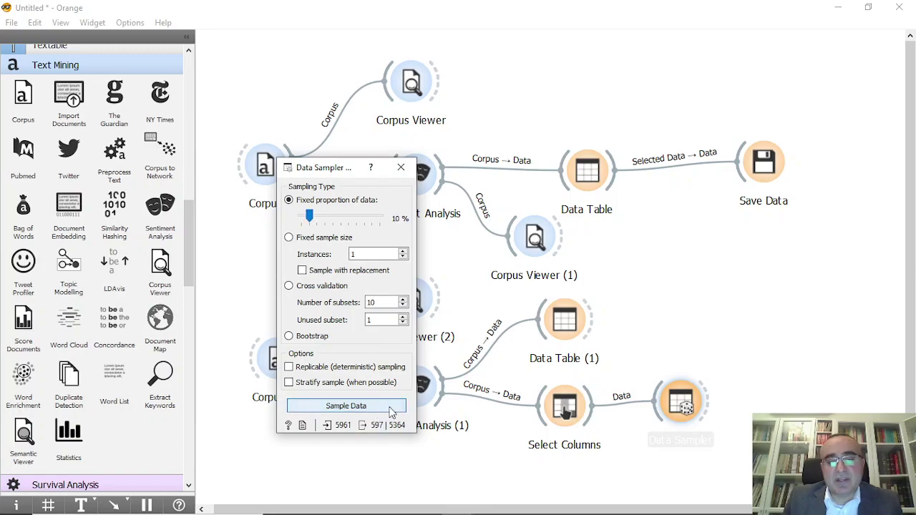
pyautogui.click(401, 167)
pyautogui.moveTo(709, 400); pyautogui.dragTo(759, 399)
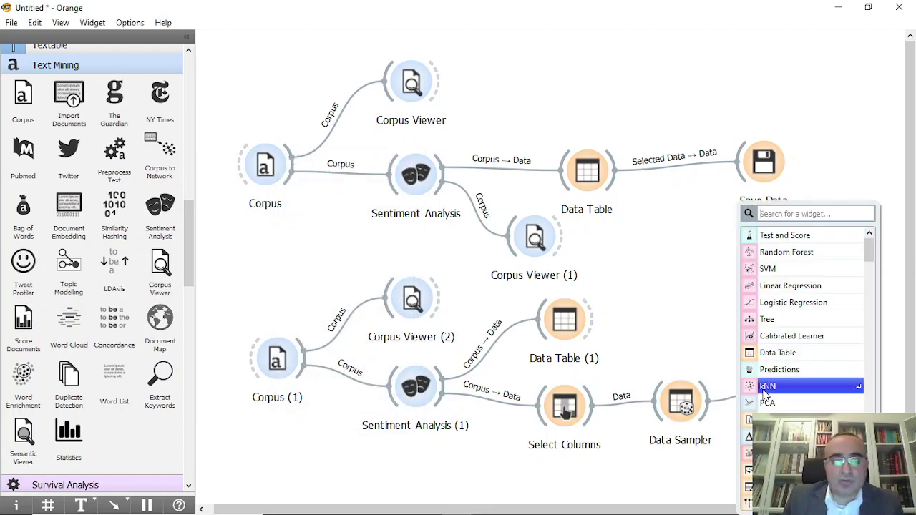
pyautogui.write('heat')
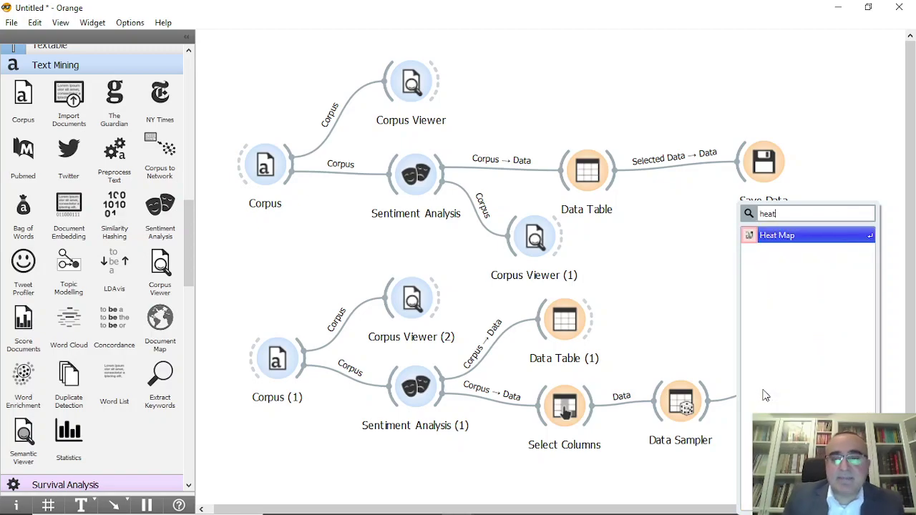
pyautogui.click(788, 239)
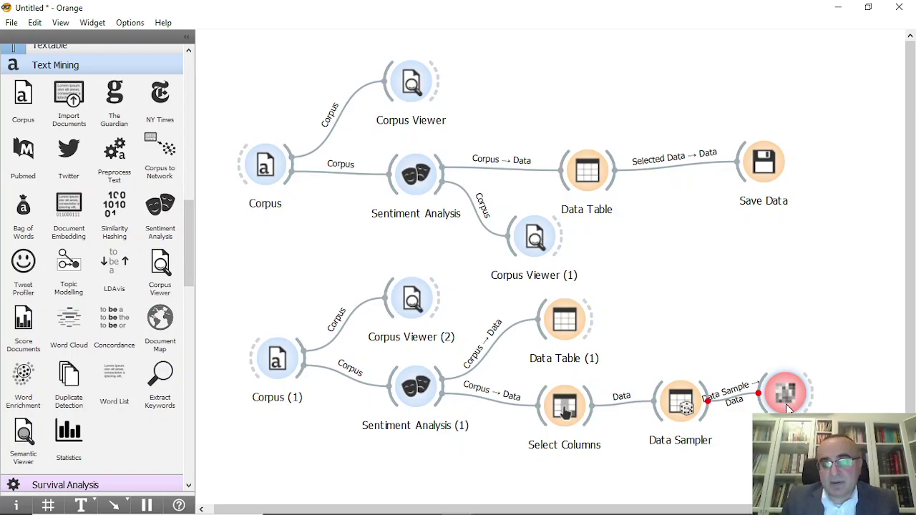
pyautogui.doubleClick(787, 406)
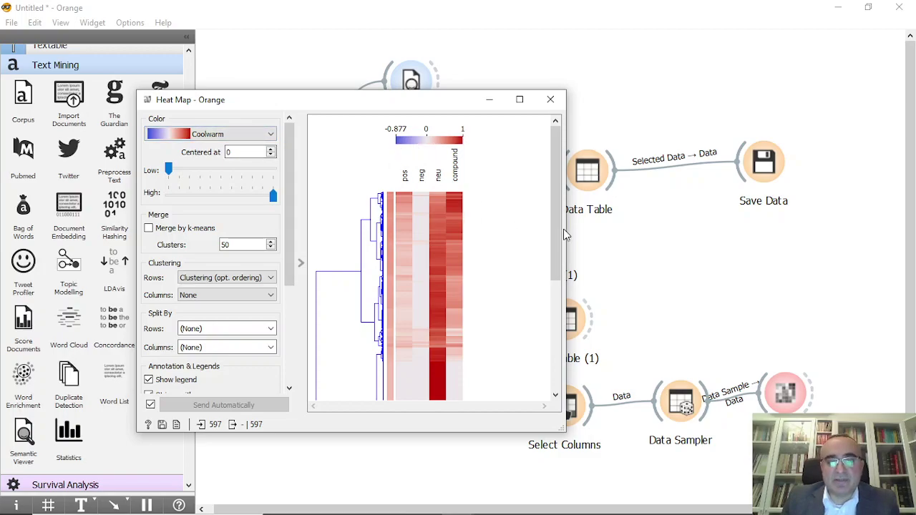
# - Select the 12-row cluster at the top of the heatmap dendrogram
pyautogui.moveTo(554, 230)
pyautogui.mouseDown()
pyautogui.moveTo(554, 324)
pyautogui.moveTo(555, 222)
pyautogui.mouseUp()
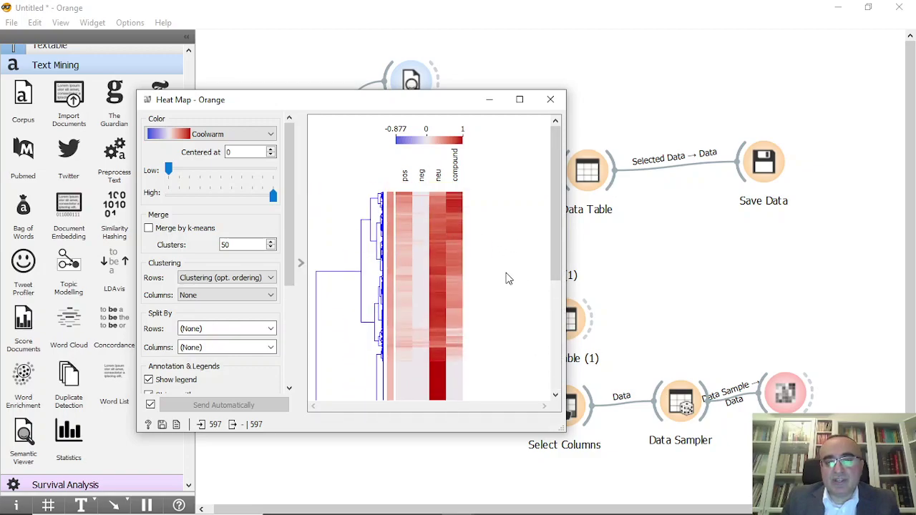
pyautogui.moveTo(420, 211); pyautogui.dragTo(420, 225)
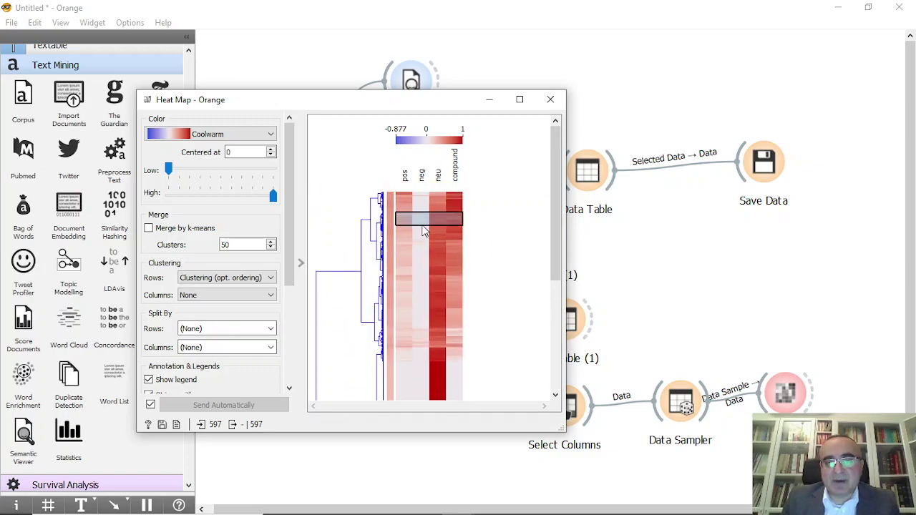
pyautogui.click(380, 243)
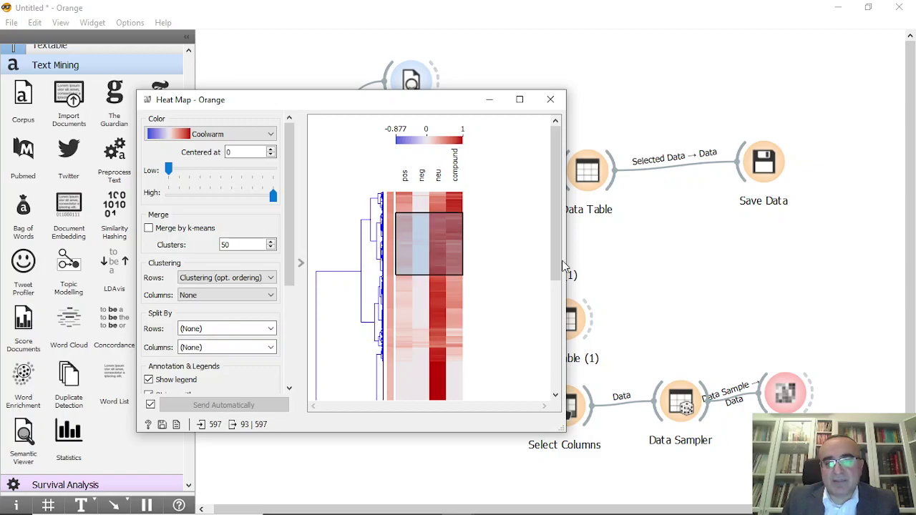
pyautogui.click(410, 207)
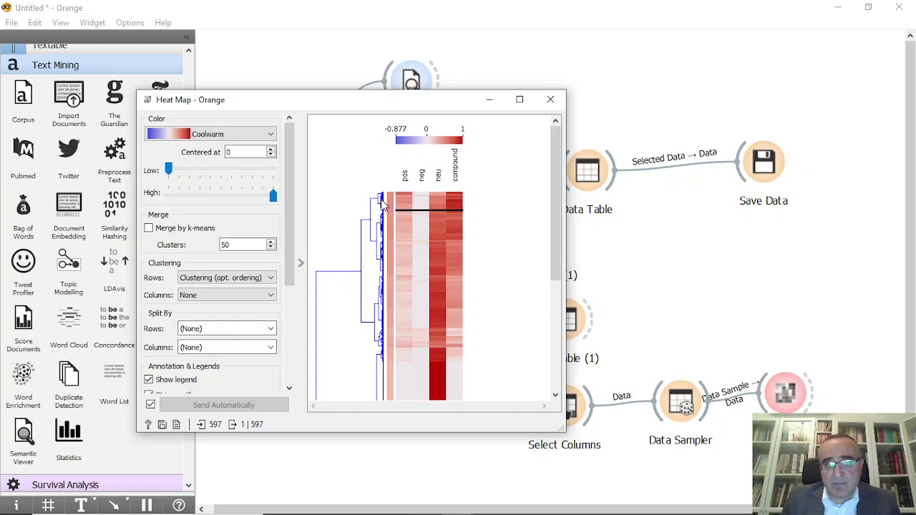
pyautogui.click(384, 202)
pyautogui.moveTo(811, 392); pyautogui.dragTo(823, 374)
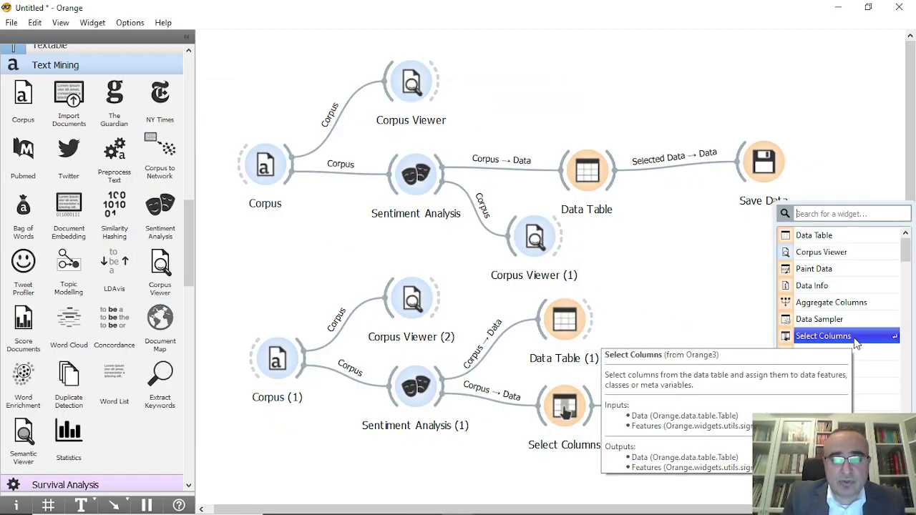
# - Add a Corpus Viewer fed by the Heat Map's selected rows
pyautogui.write('cor')
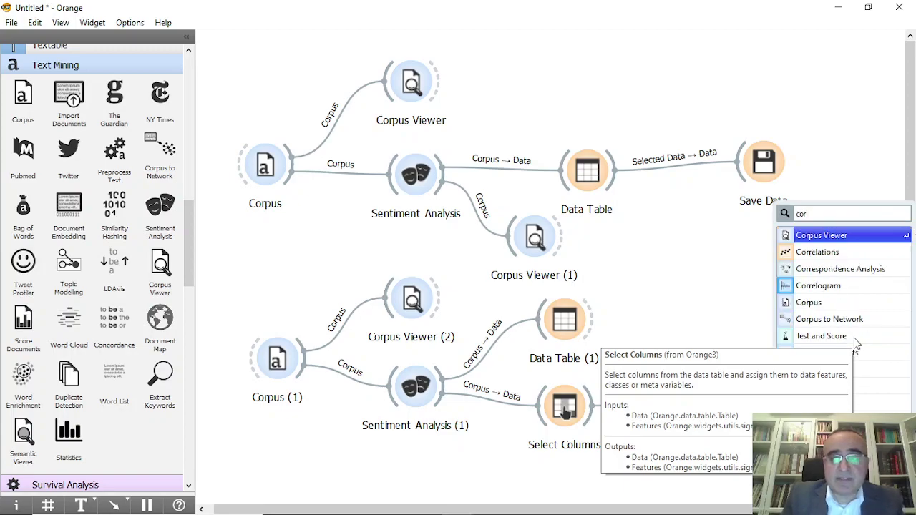
pyautogui.click(854, 238)
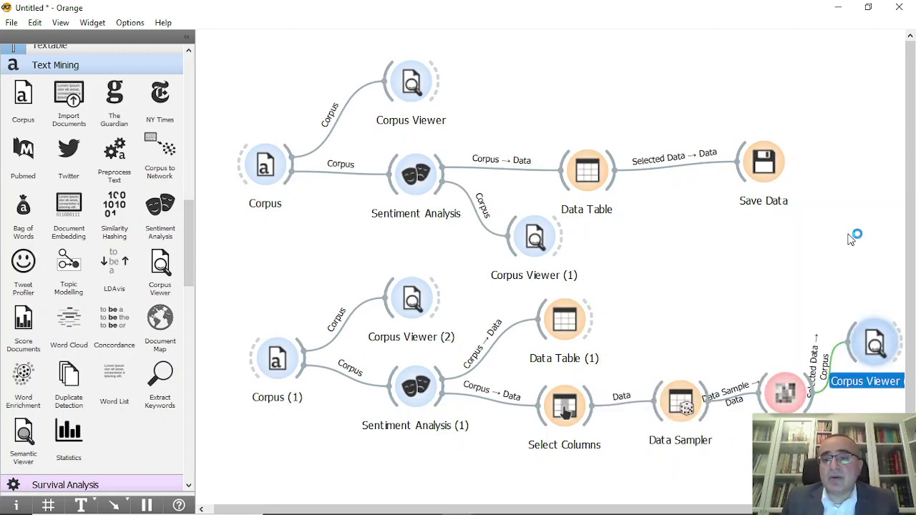
pyautogui.doubleClick(877, 348)
# - Browse documents 1 to 9 with their tweets and sentiment scores
pyautogui.click(405, 112)
pyautogui.click(406, 129)
pyautogui.click(409, 148)
pyautogui.click(421, 169)
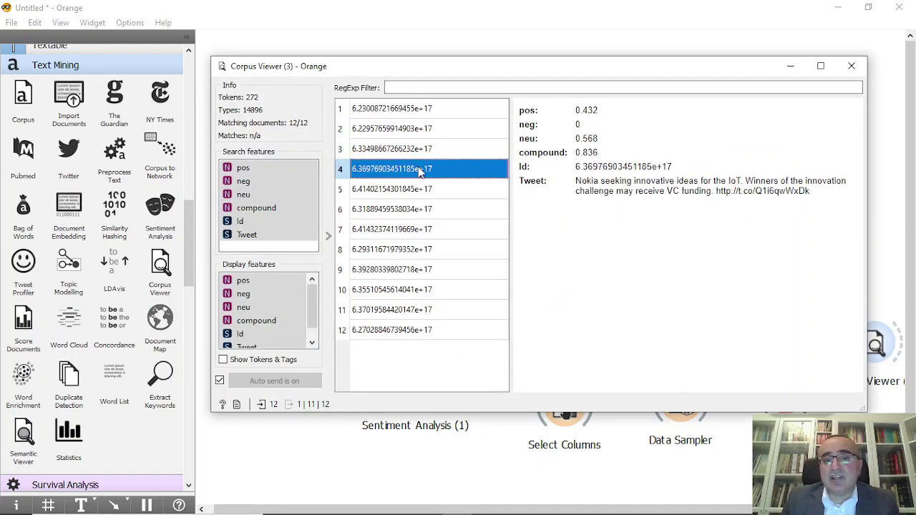
pyautogui.click(414, 189)
pyautogui.click(421, 210)
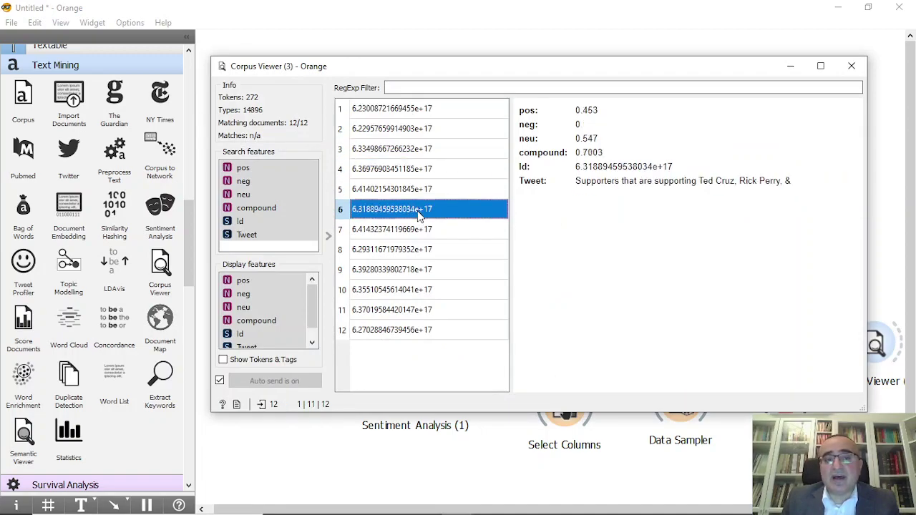
pyautogui.click(424, 230)
pyautogui.click(425, 250)
pyautogui.click(434, 270)
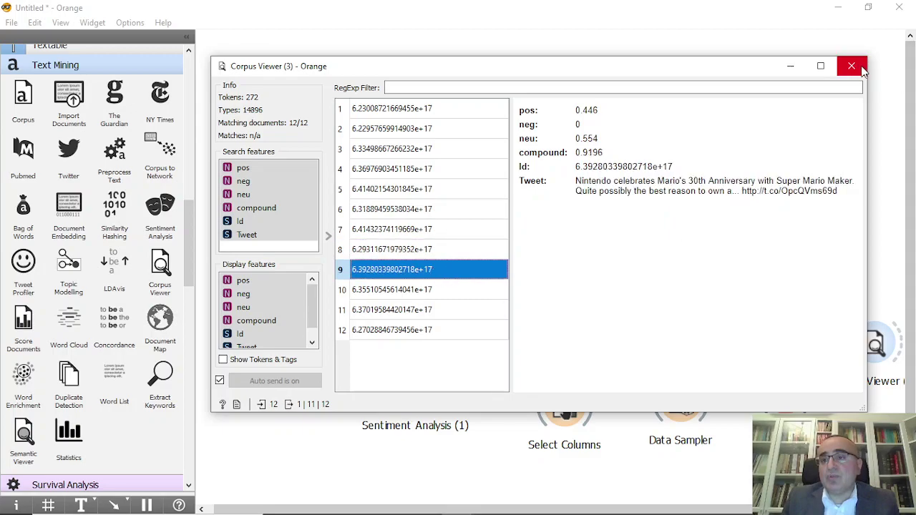
pyautogui.click(863, 68)
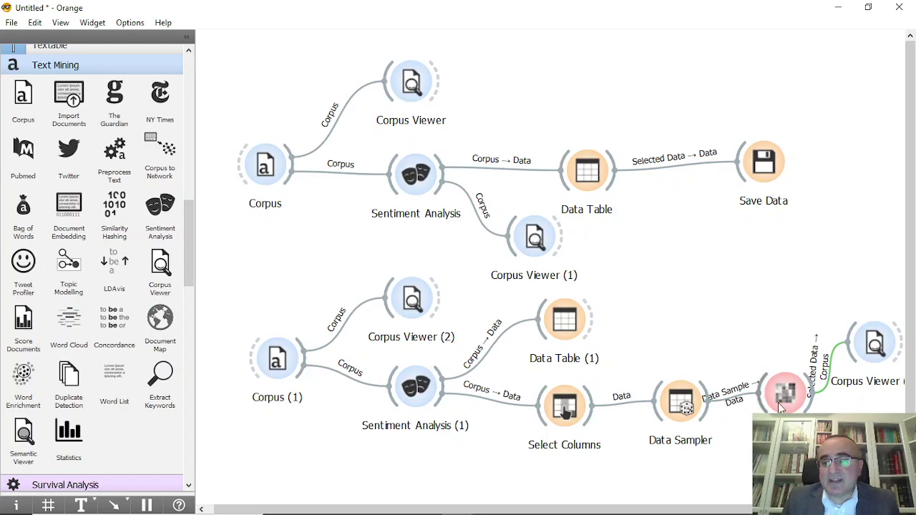
pyautogui.moveTo(775, 407); pyautogui.dragTo(778, 409)
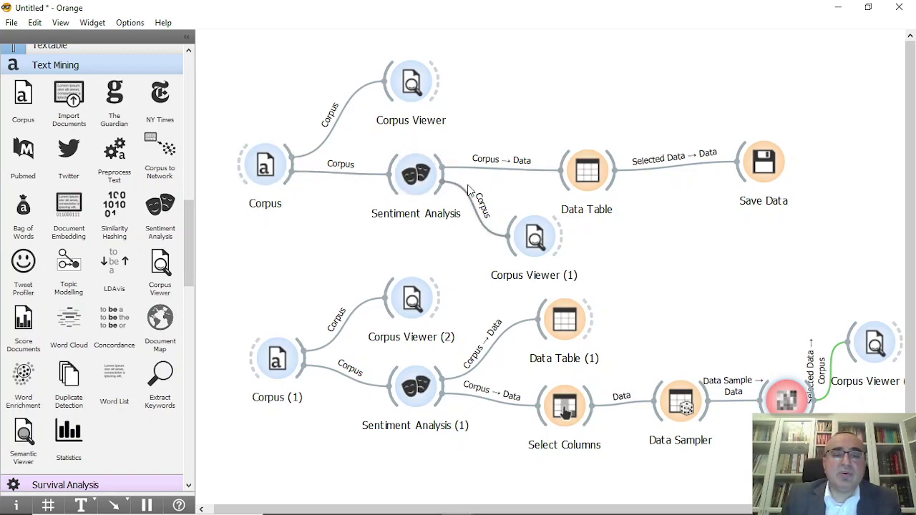
# - Switch the upper Sentiment Analysis to the Multilingual sentiment method
pyautogui.doubleClick(426, 183)
pyautogui.click(365, 208)
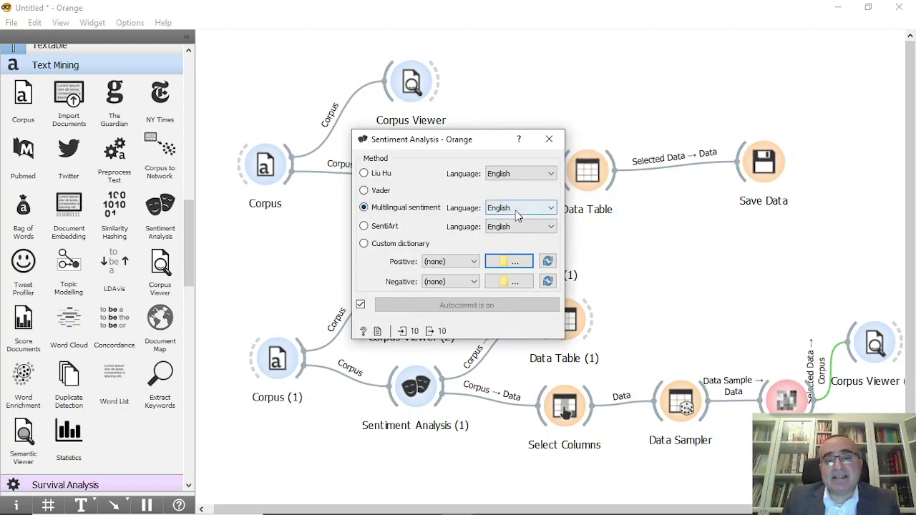
pyautogui.click(550, 140)
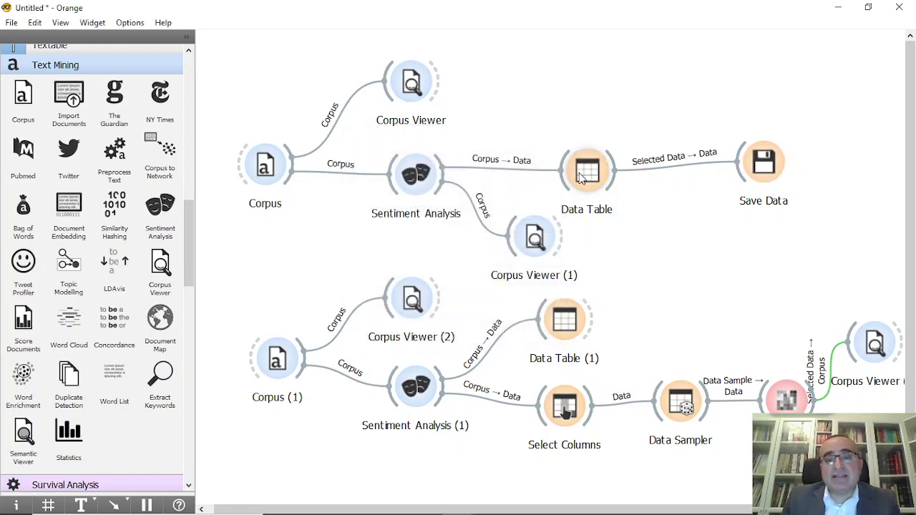
pyautogui.doubleClick(588, 175)
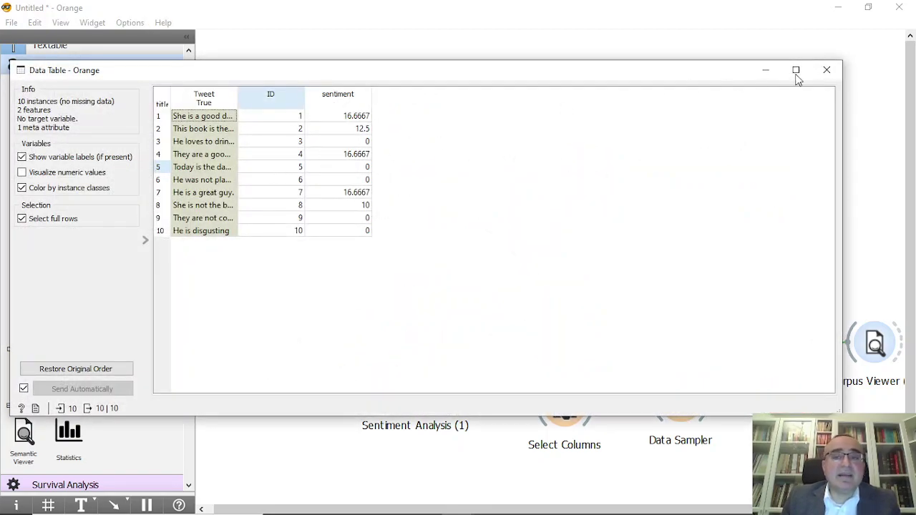
pyautogui.click(826, 70)
pyautogui.doubleClick(417, 176)
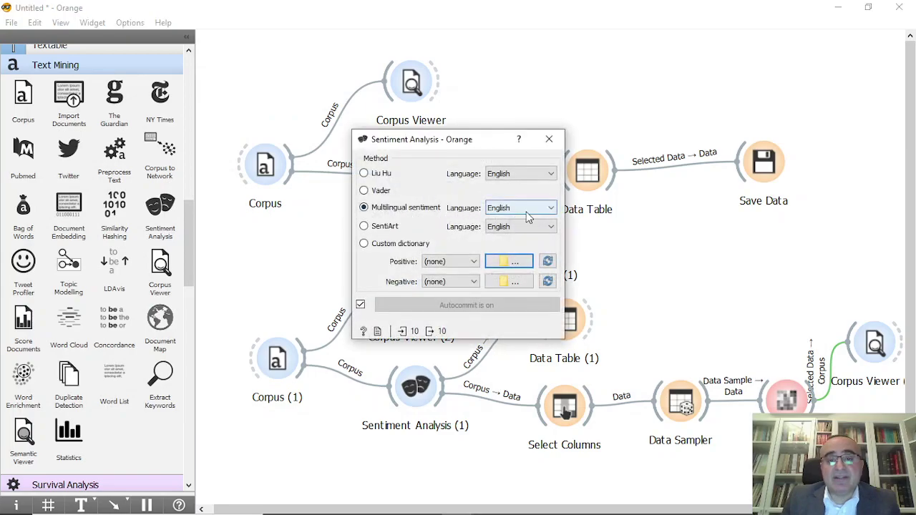
pyautogui.click(549, 139)
# - Sort the Data Table by sentiment descending, topped by 'He is a great guy.' at 16.6667
pyautogui.doubleClick(585, 178)
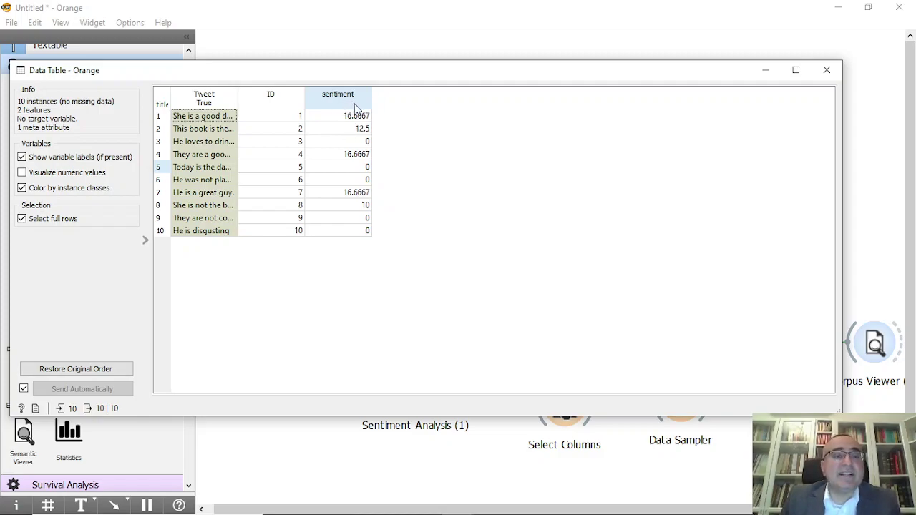
pyautogui.click(353, 99)
pyautogui.click(353, 100)
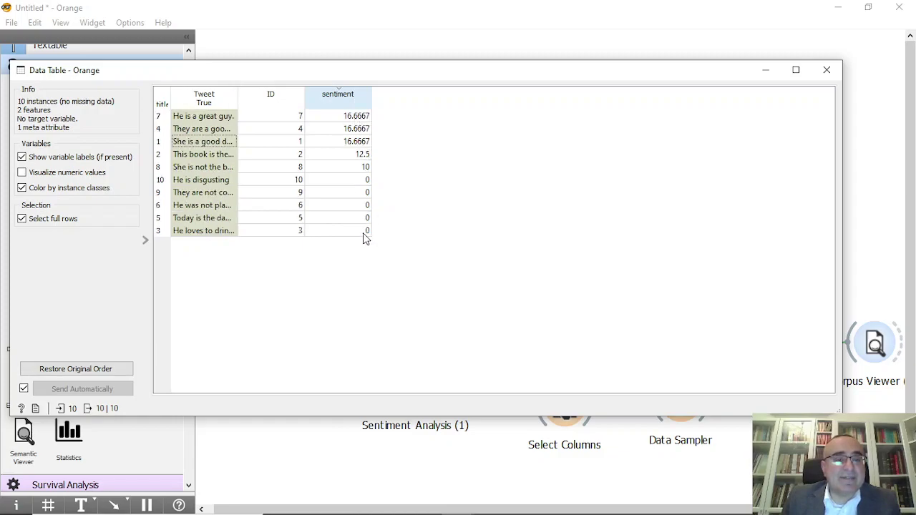
pyautogui.click(342, 118)
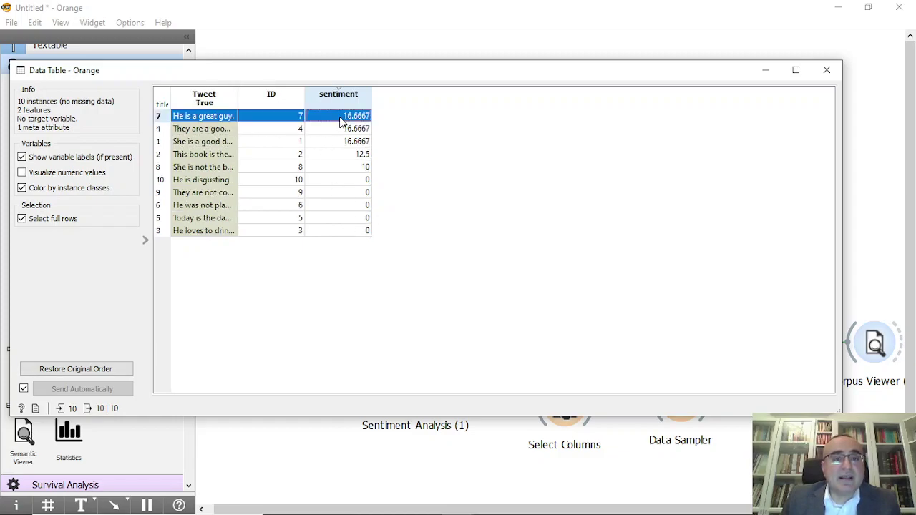
pyautogui.click(332, 232)
pyautogui.click(336, 219)
pyautogui.click(338, 206)
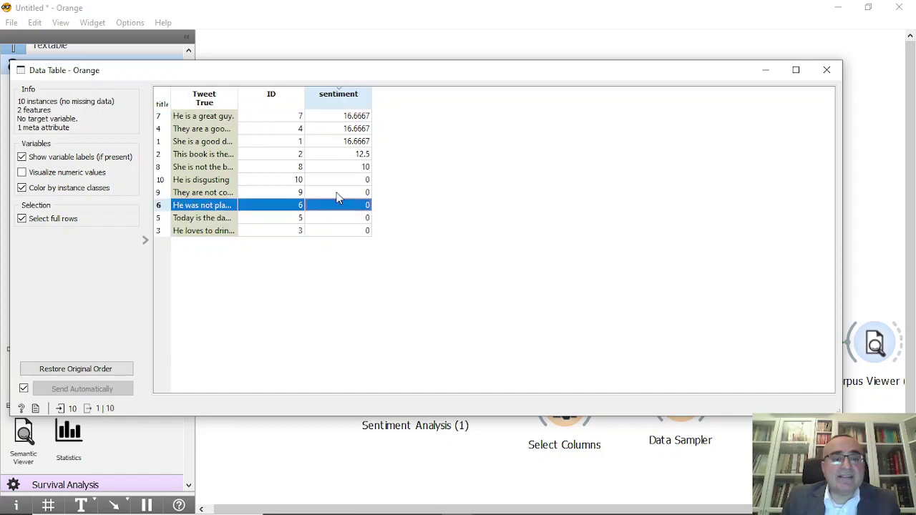
pyautogui.click(337, 194)
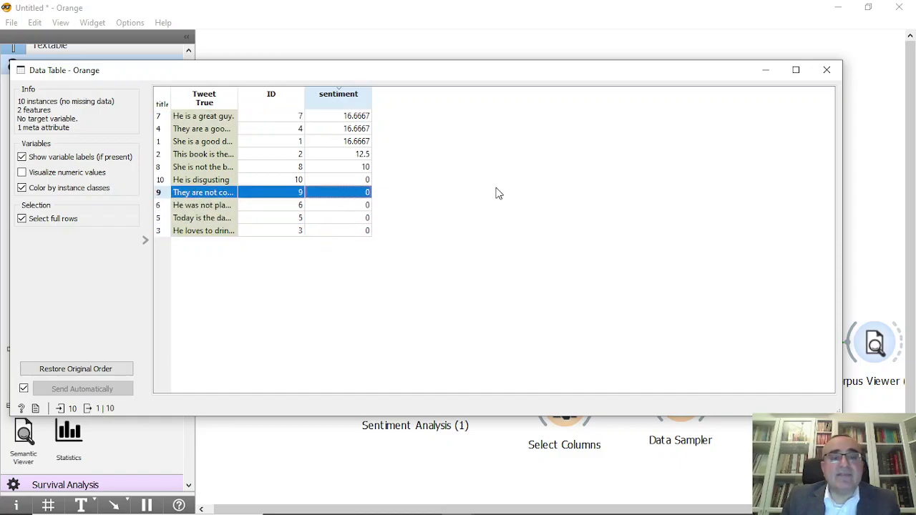
pyautogui.click(826, 70)
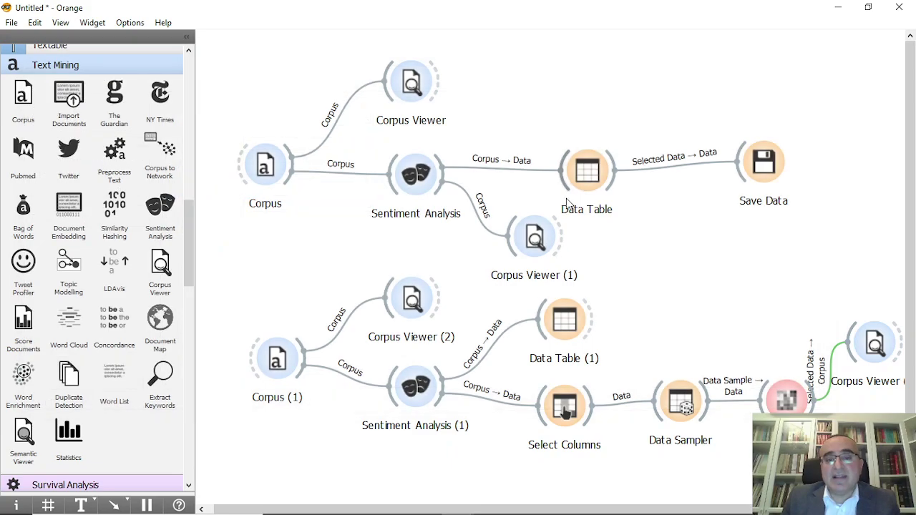
# - Switch the Sentiment Analysis method to Liu Hu
pyautogui.doubleClick(429, 174)
pyautogui.click(365, 174)
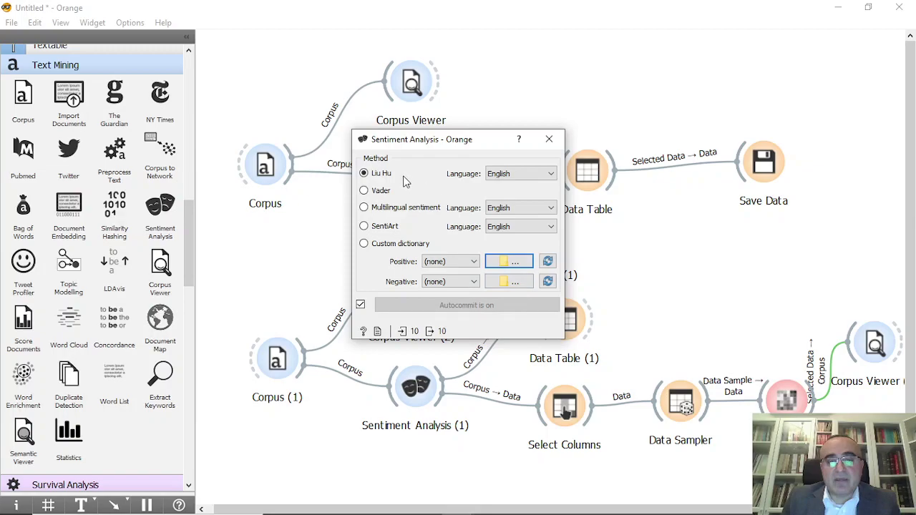
pyautogui.click(549, 138)
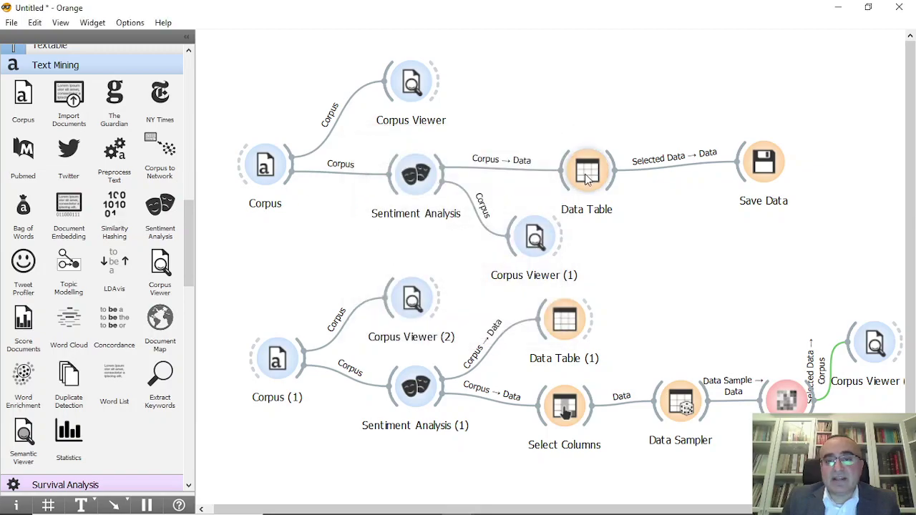
# - Widen and sort the Liu Hu sentiment column, finding 'He is disgusting' at -33.3333
pyautogui.doubleClick(587, 174)
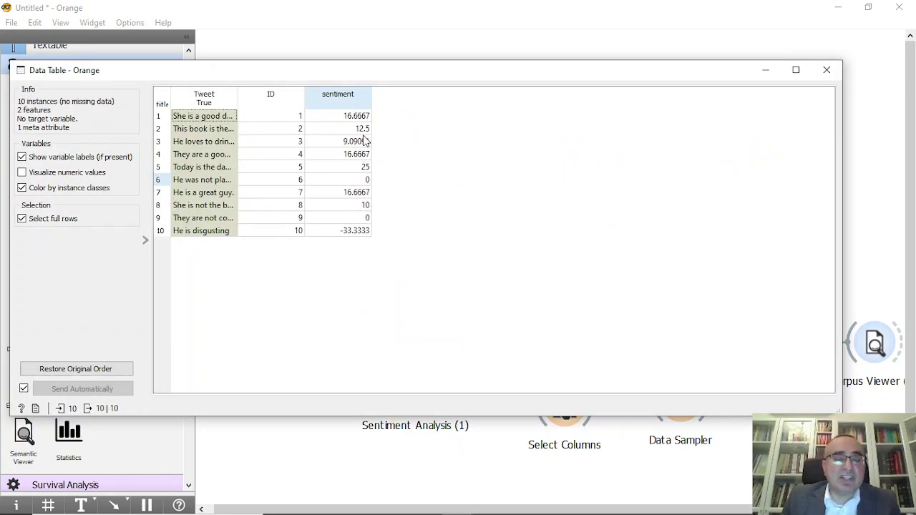
pyautogui.moveTo(370, 100); pyautogui.dragTo(410, 101)
pyautogui.click(363, 104)
pyautogui.click(363, 104)
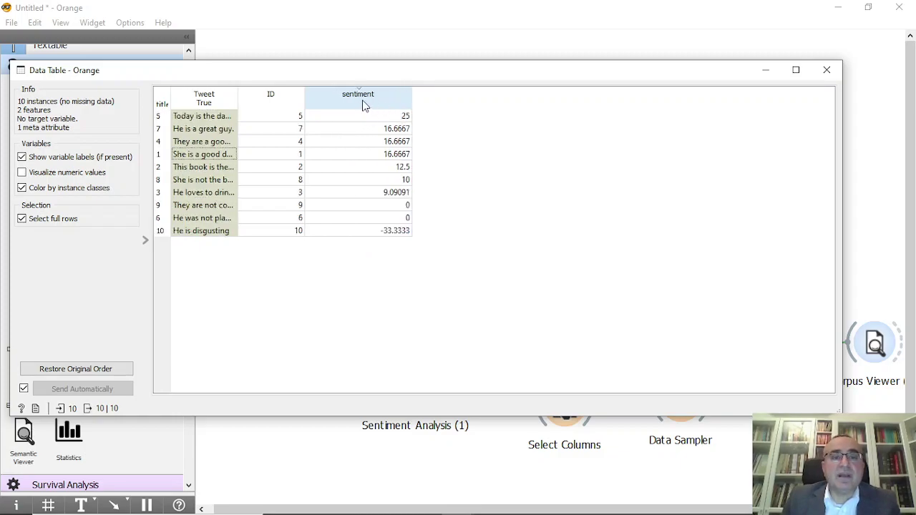
pyautogui.click(397, 233)
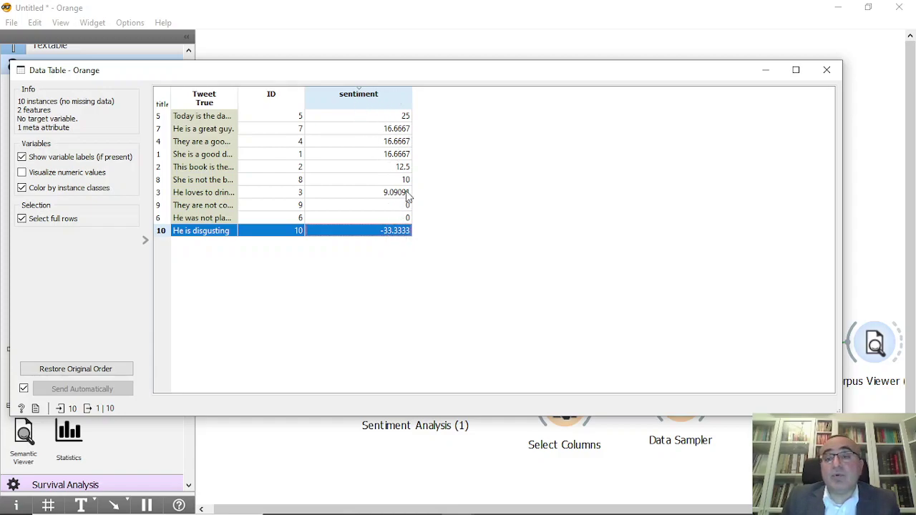
pyautogui.click(828, 73)
pyautogui.doubleClick(416, 174)
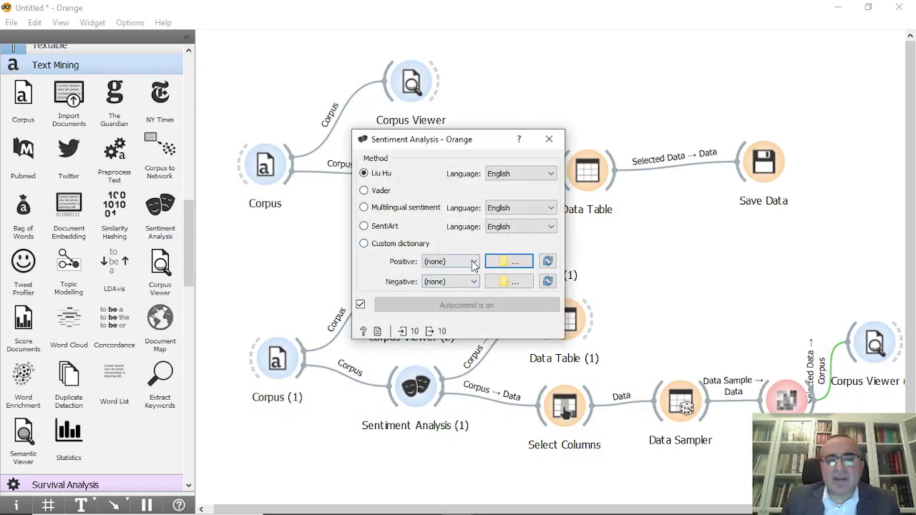
pyautogui.click(551, 141)
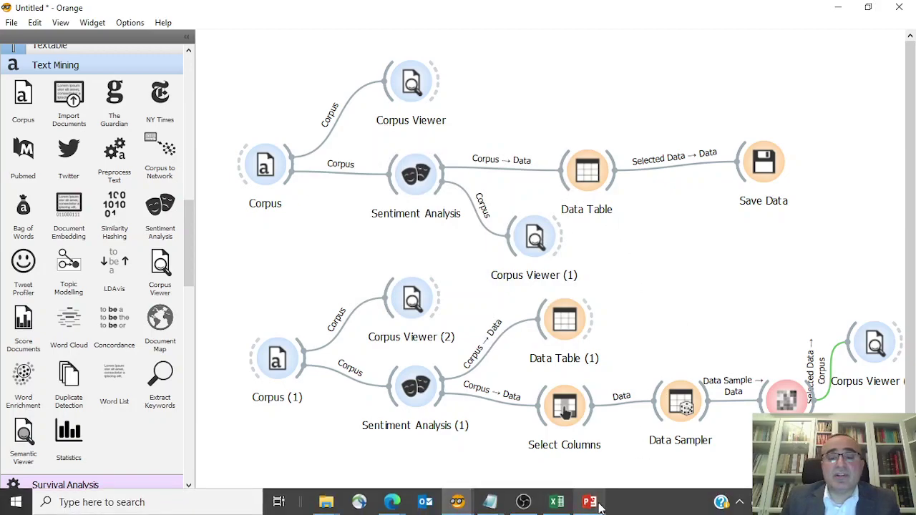
# - Present the 'End of the lesson – Thank You' slide full-screen in PowerPoint
pyautogui.click(590, 502)
pyautogui.scroll(-1, 547, 273)
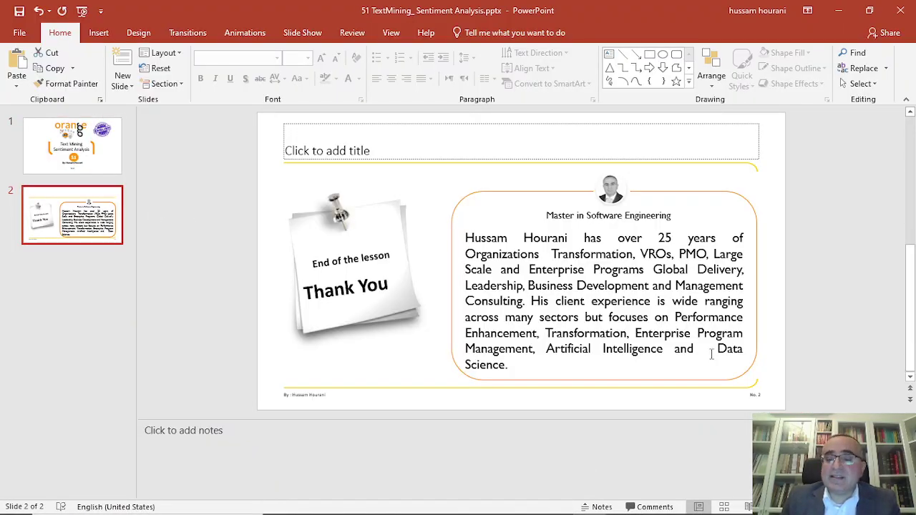
pyautogui.hotkey('shift', 'F5')
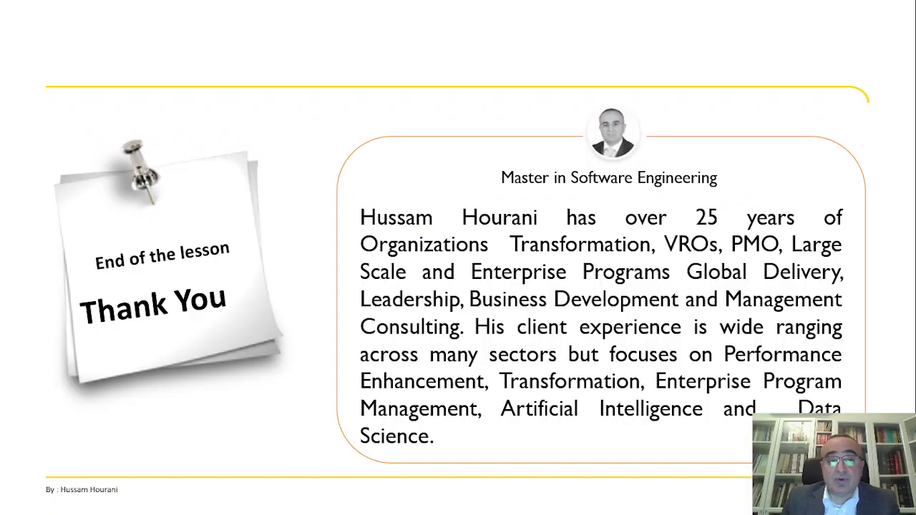